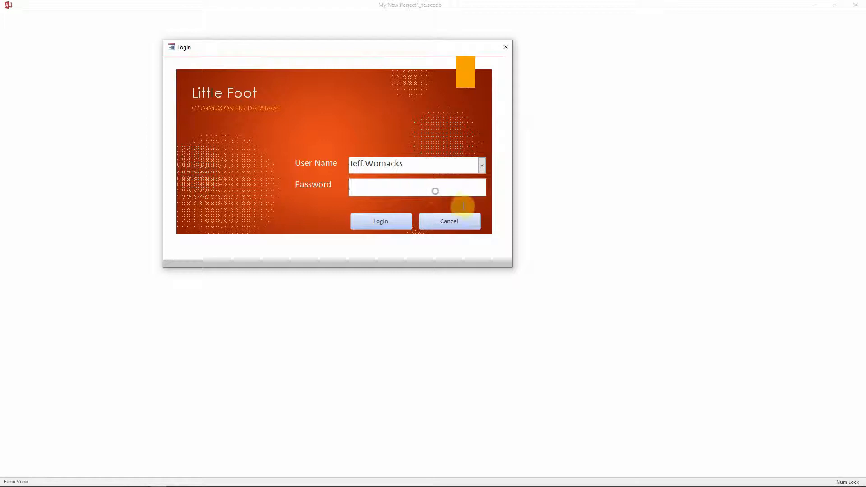
# Log in to the commissioning database with the account password and open the Attachments page
pyautogui.write('*****')
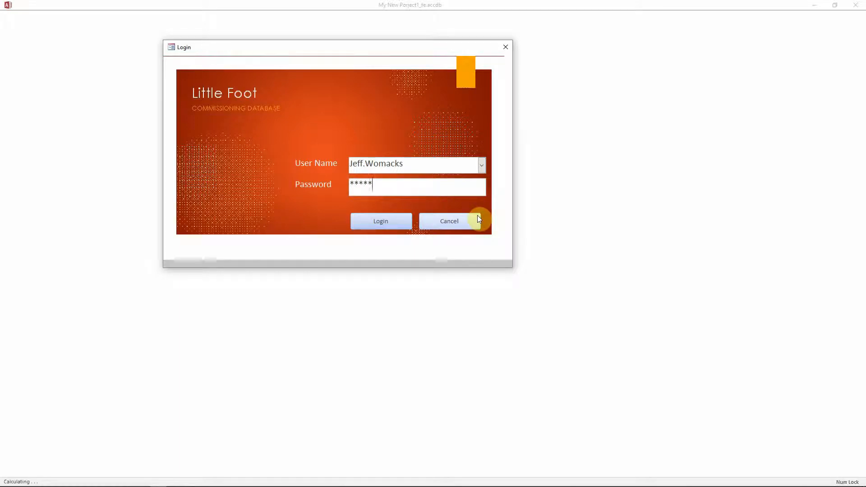
pyautogui.press('Return')
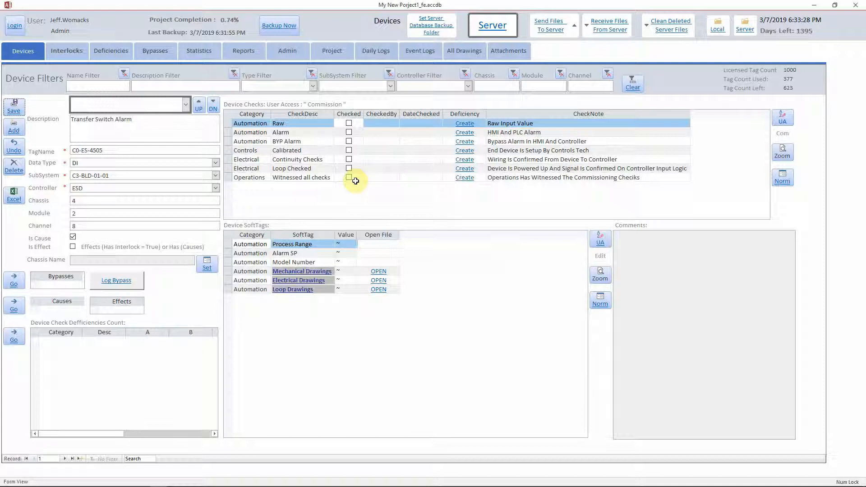
pyautogui.click(507, 53)
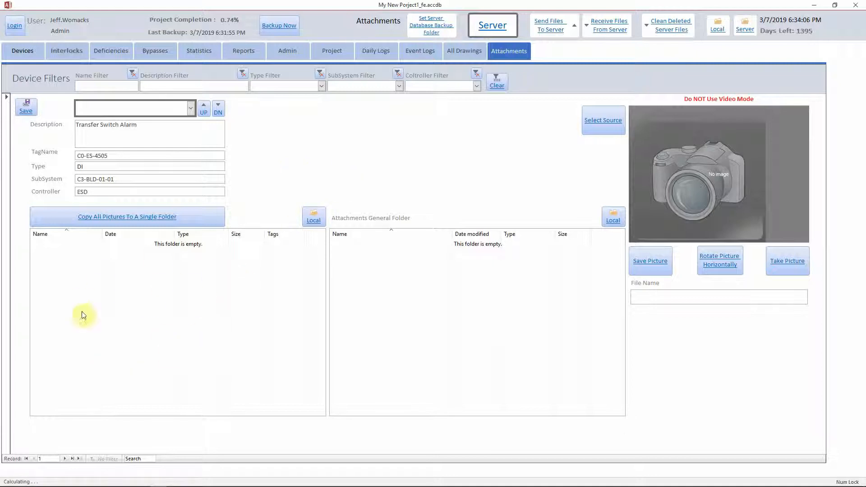
# Open the device's local attachment folder, look through the device folders in its parent Attachments folder, and close the file window
pyautogui.click(314, 218)
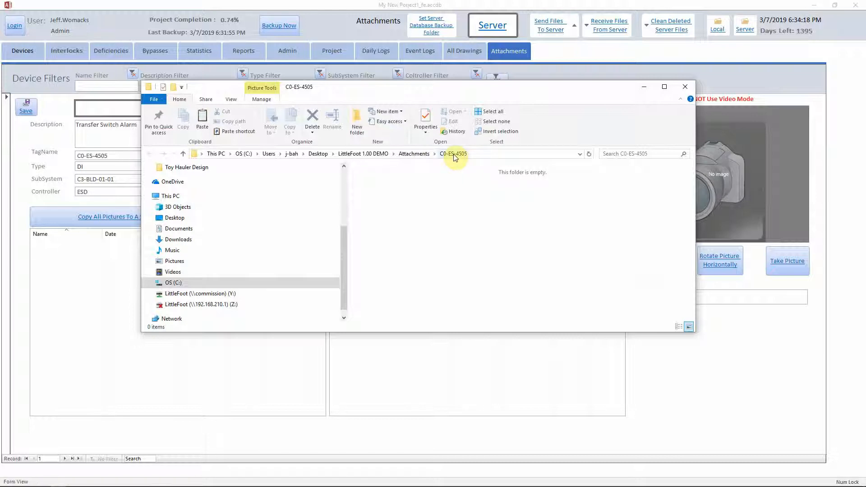
pyautogui.click(413, 154)
pyautogui.scroll(-15, 400, 245)
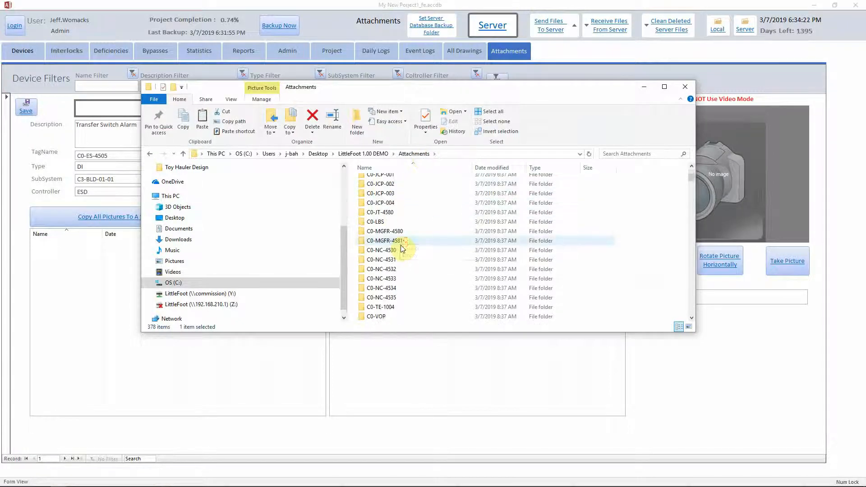
pyautogui.scroll(-15, 402, 250)
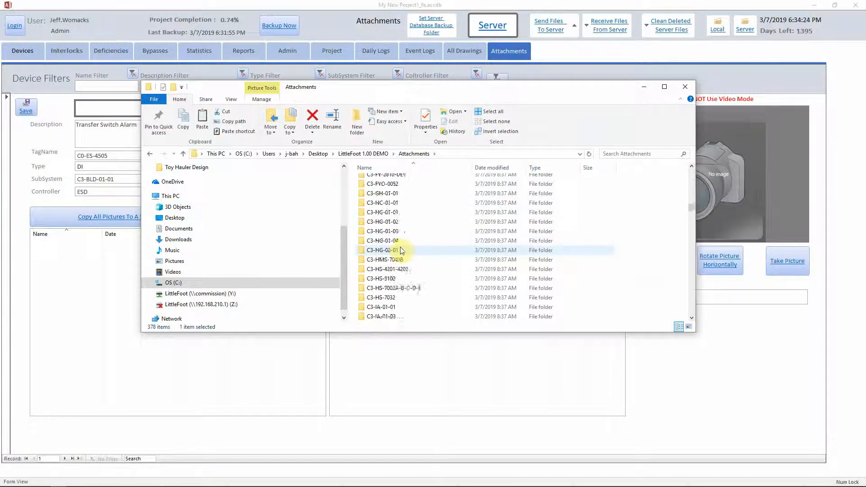
pyautogui.scroll(-15, 399, 251)
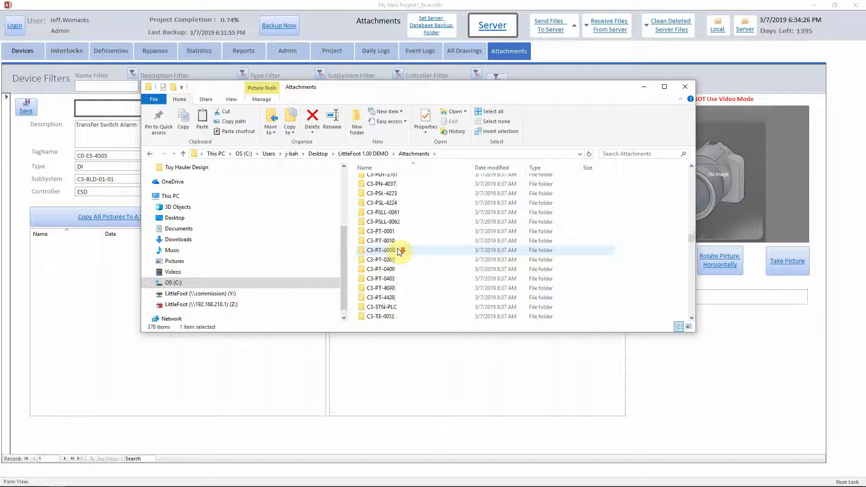
pyautogui.scroll(-15, 398, 252)
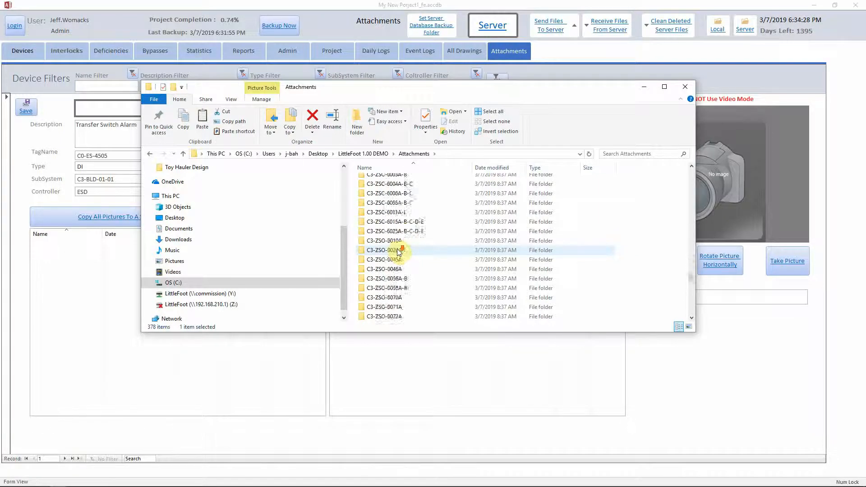
pyautogui.scroll(-10, 399, 252)
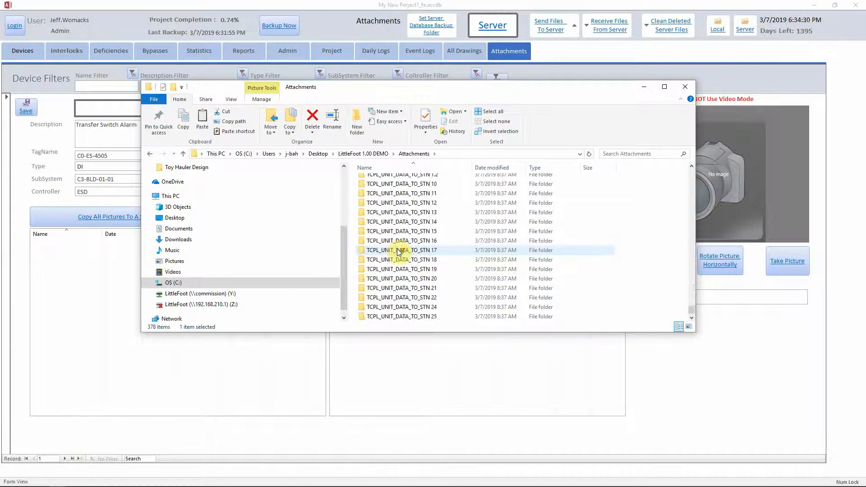
pyautogui.scroll(10, 399, 252)
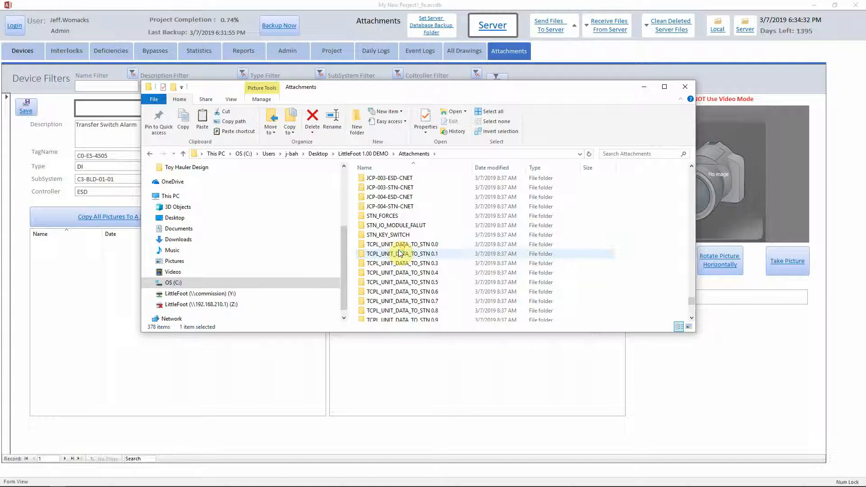
pyautogui.click(687, 87)
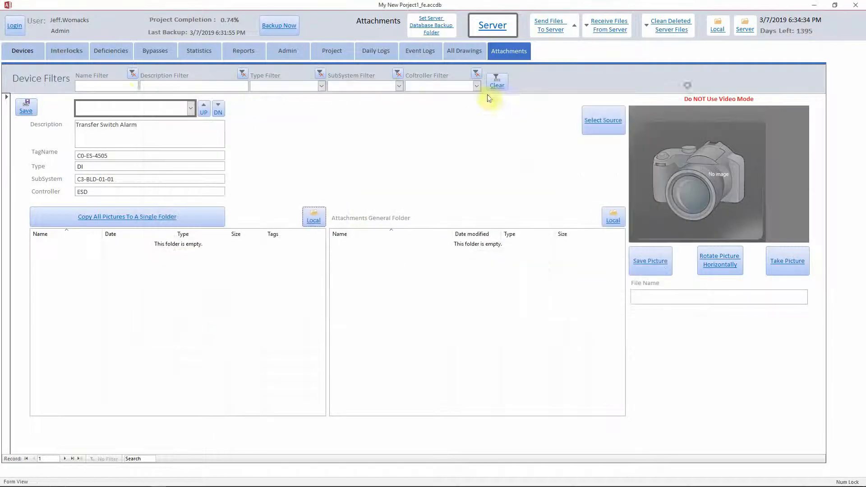
# View the attachments of device C0-HMS-7040A and return to device C0-ES-4505
pyautogui.click(192, 107)
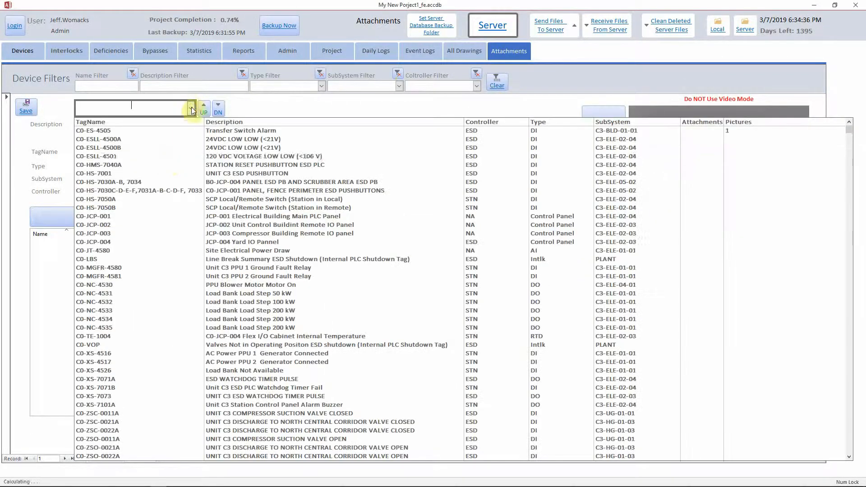
pyautogui.click(169, 110)
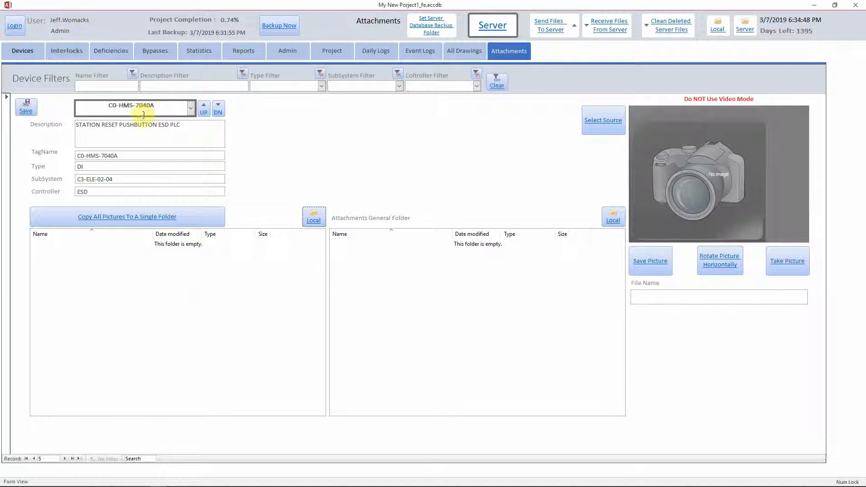
pyautogui.click(191, 108)
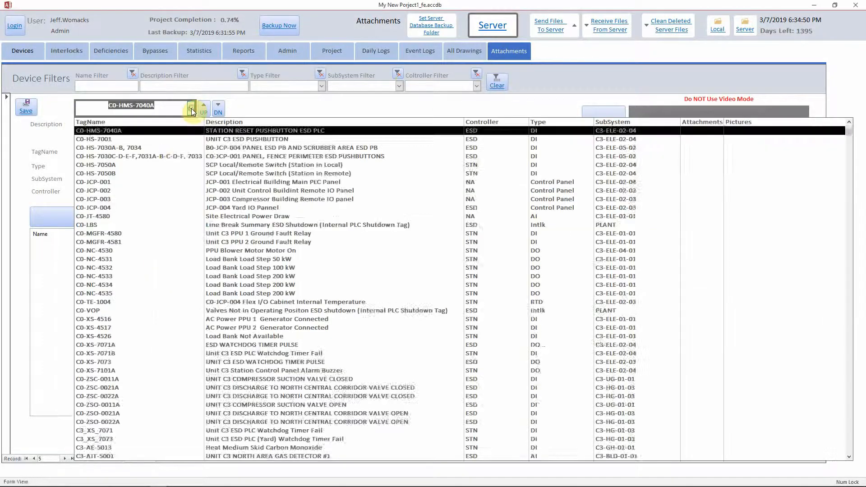
pyautogui.scroll(3, 174, 195)
pyautogui.click(149, 131)
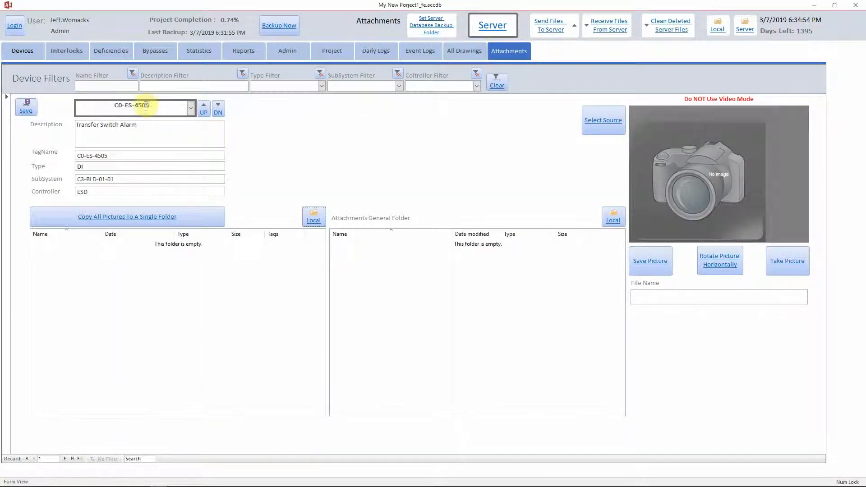
# Change the tag name of the Transfer Switch Alarm device to C0-ES-4505~ in its device record
pyautogui.click(23, 50)
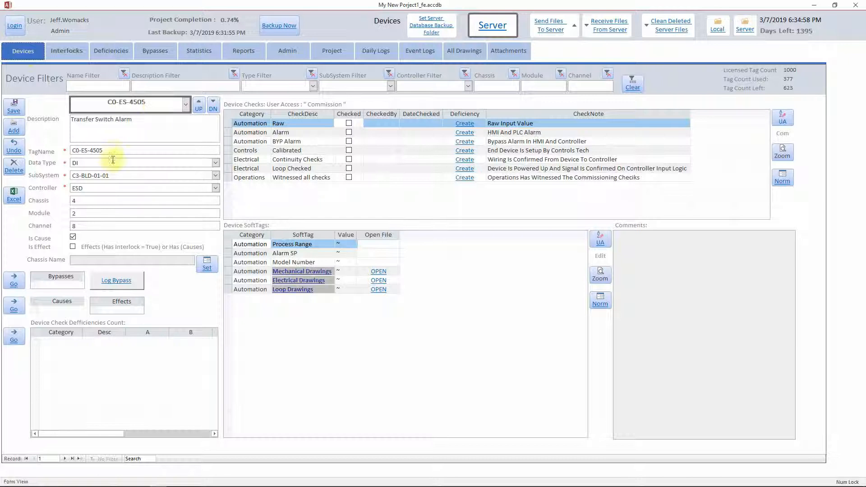
pyautogui.click(113, 151)
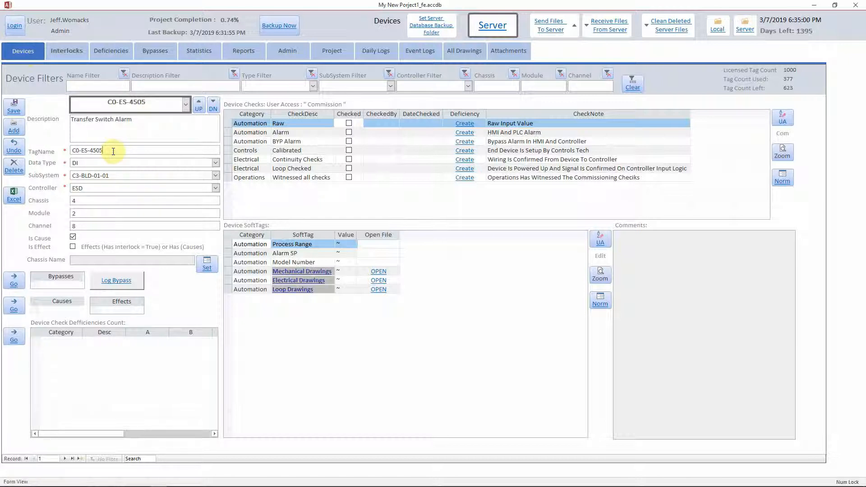
pyautogui.write('~')
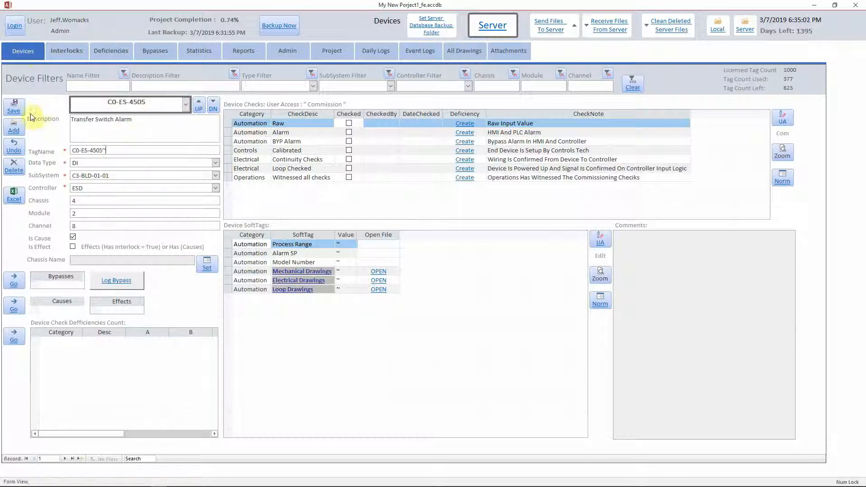
# Check the local attachment folder of the device with the changed tag name and close the file window
pyautogui.click(509, 51)
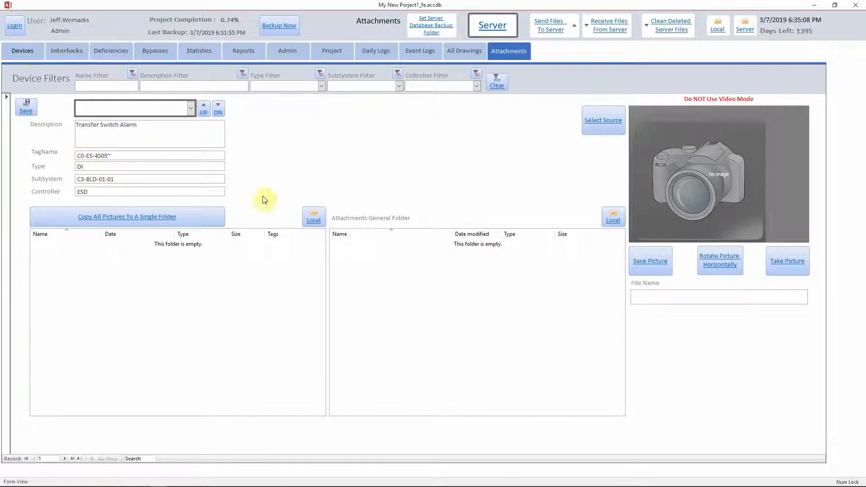
pyautogui.click(313, 218)
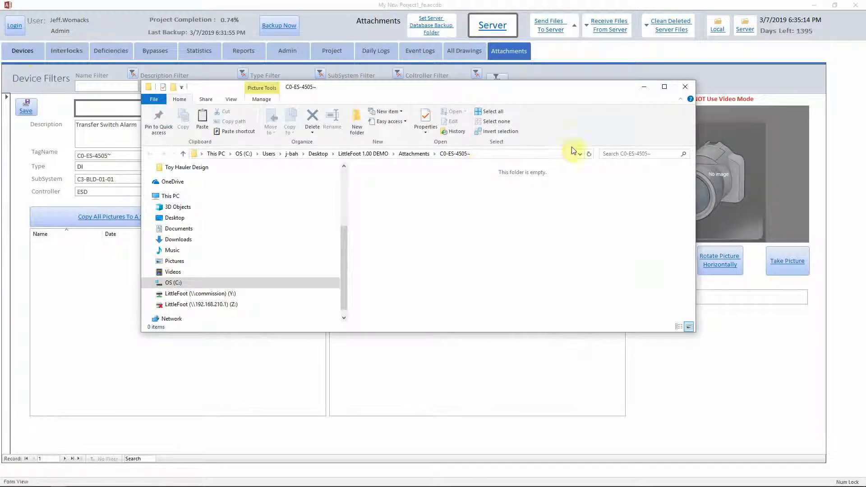
pyautogui.click(684, 87)
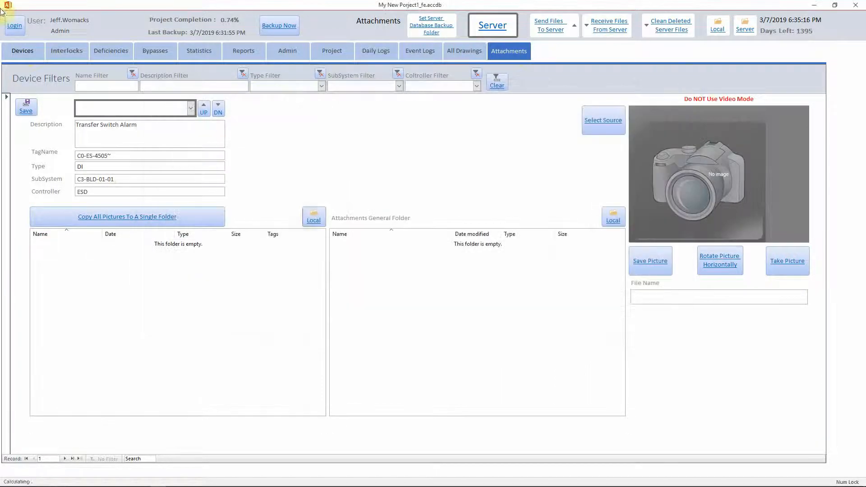
# Restore the Transfer Switch Alarm device's tag name to C0-ES-4505 and save the record
pyautogui.click(12, 53)
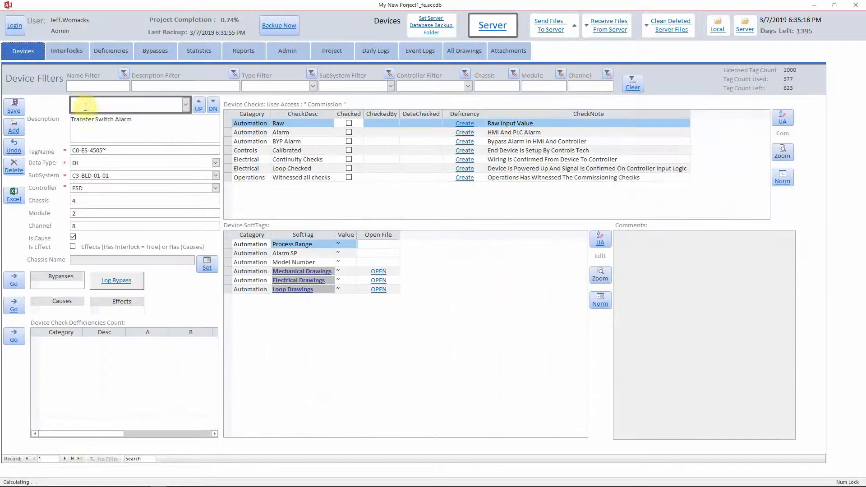
pyautogui.click(116, 150)
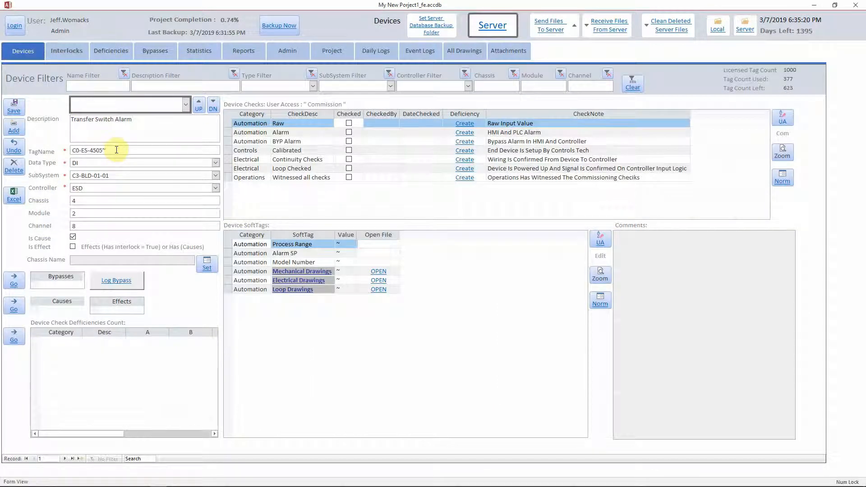
pyautogui.press('BackSpace')
pyautogui.click(16, 107)
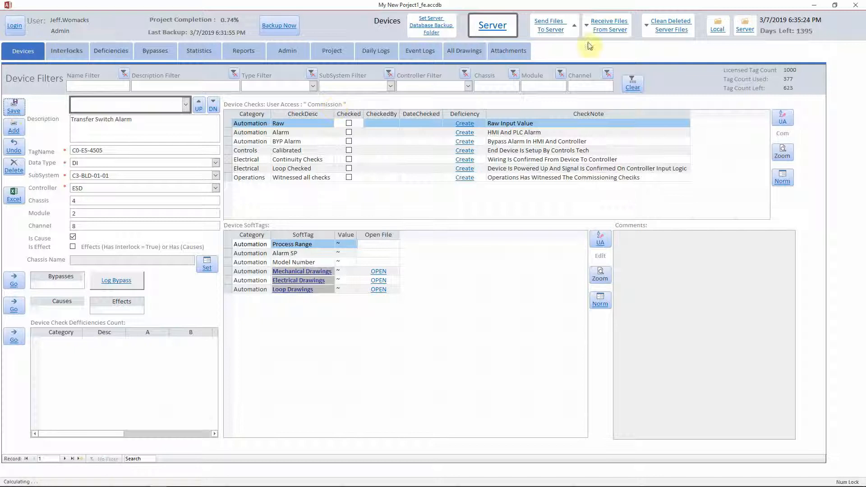
# Open the local general attachments folder, inspect the ~General folder inside Attachments, and close the file window
pyautogui.click(515, 50)
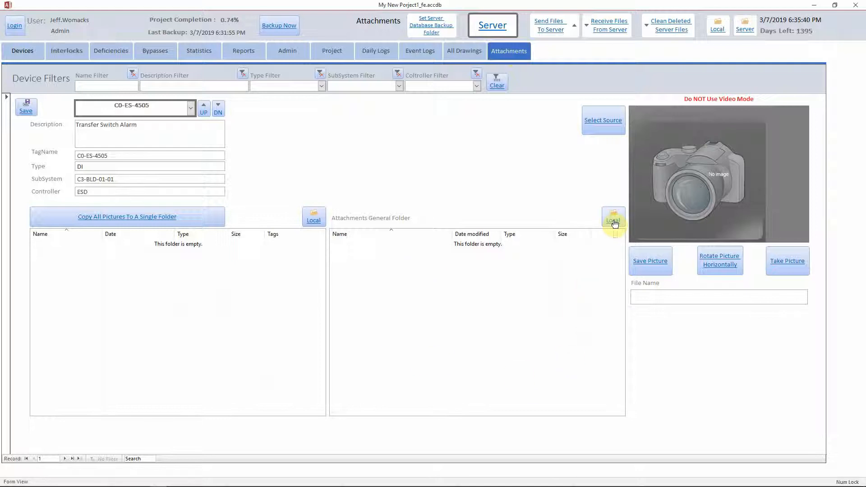
pyautogui.click(614, 223)
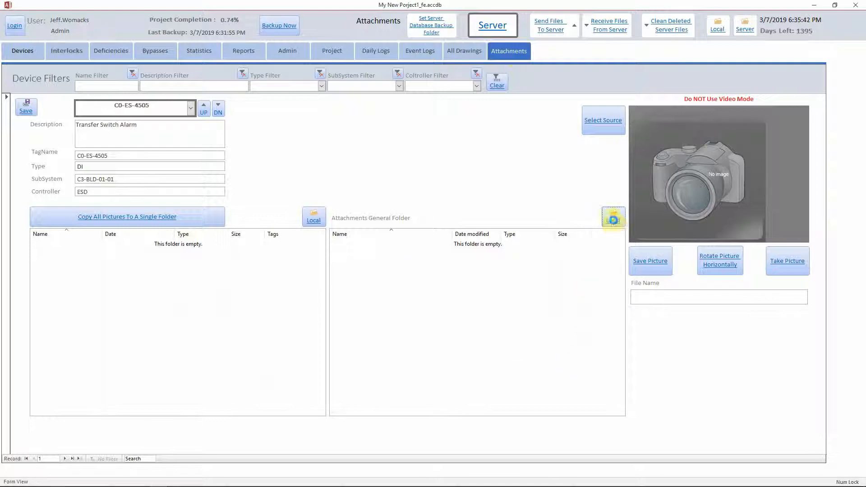
pyautogui.click(415, 155)
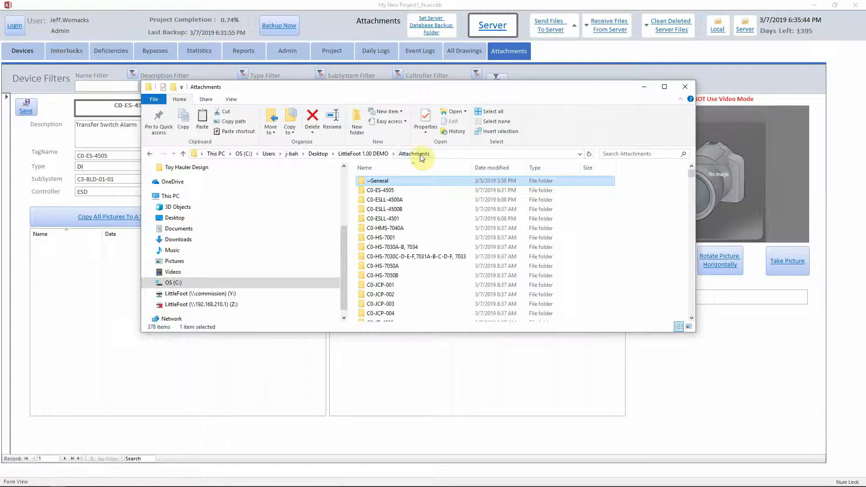
pyautogui.doubleClick(383, 181)
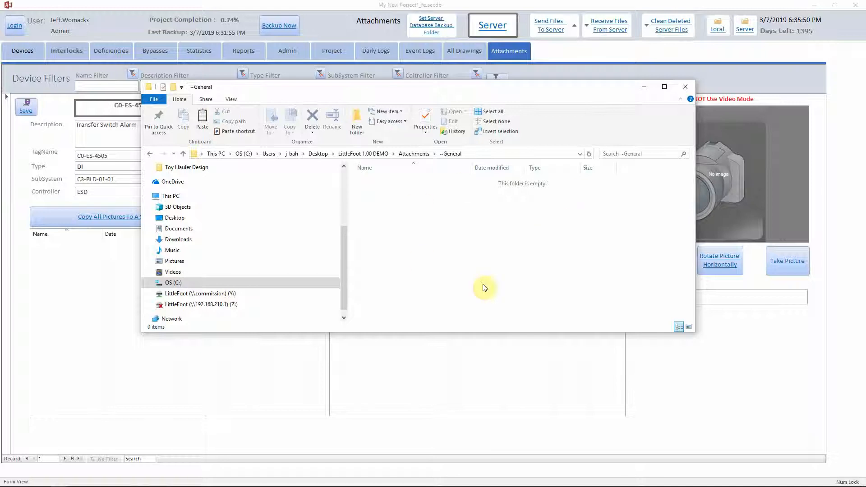
pyautogui.click(686, 85)
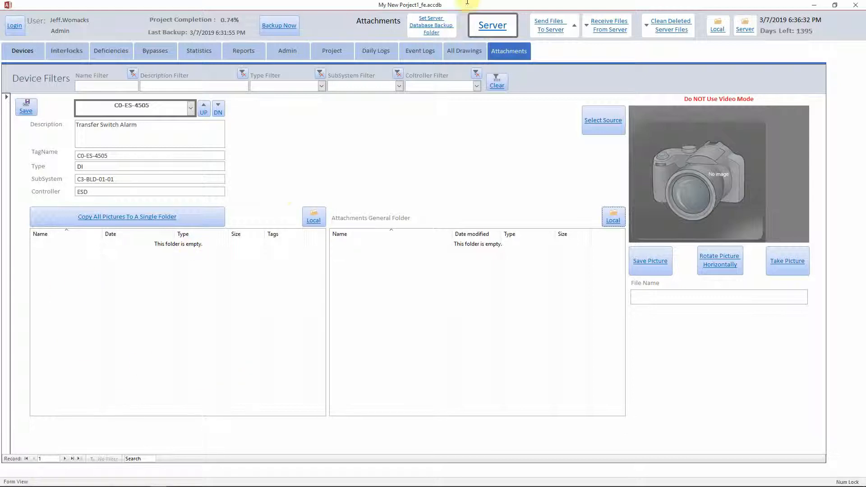
# Take a camera picture for device C0-ES-4505 and save it to the device's attachments under the suggested file name
pyautogui.click(780, 262)
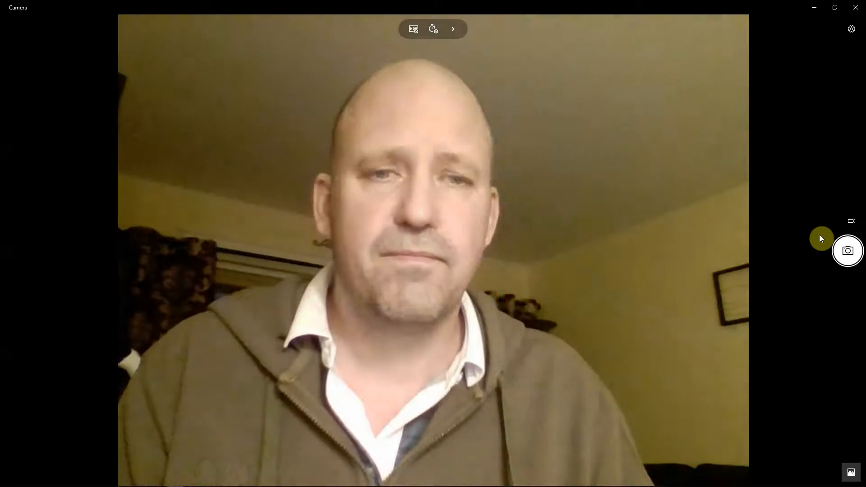
pyautogui.click(848, 251)
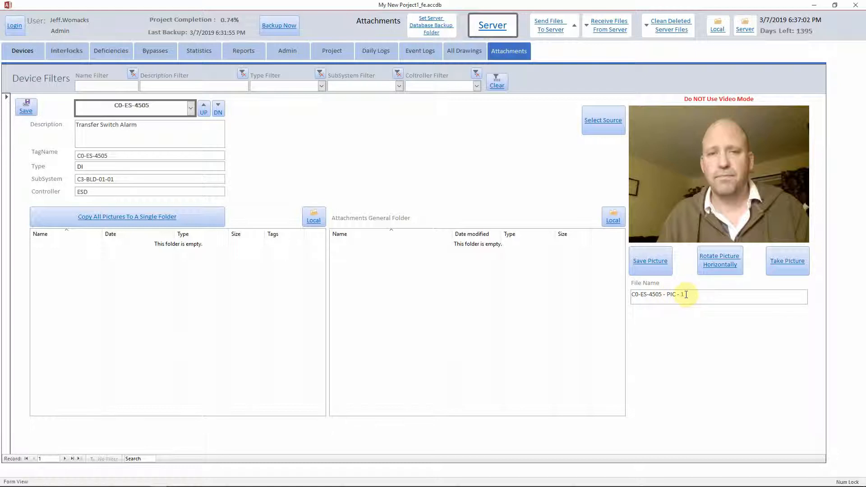
pyautogui.click(648, 266)
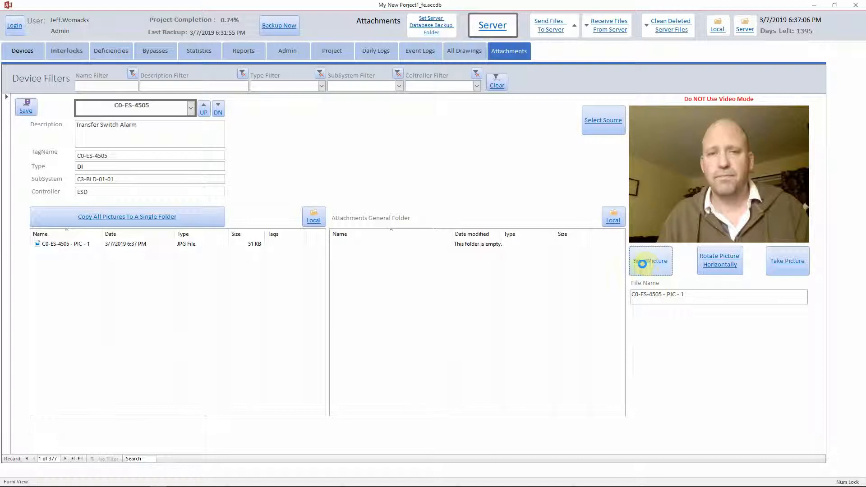
# Rename the saved picture in the device's attachment list as C0-ES-4505 - PIC - one
pyautogui.rightClick(78, 248)
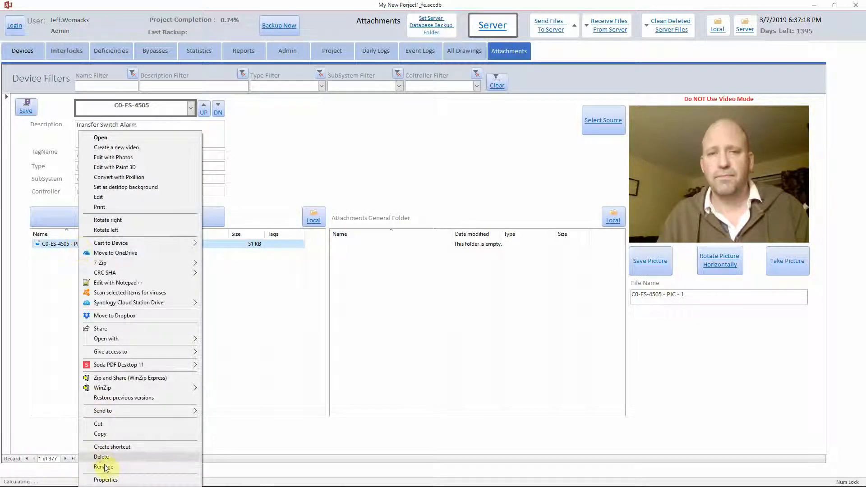
pyautogui.click(108, 467)
pyautogui.click(93, 244)
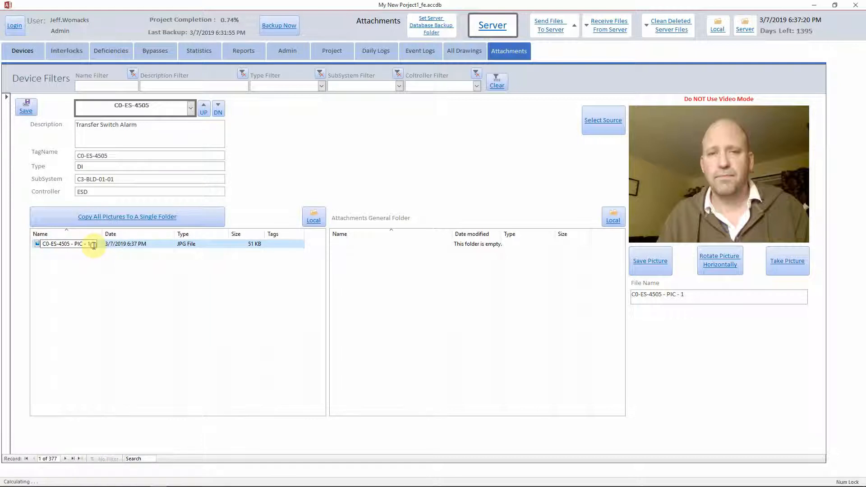
pyautogui.write('one')
pyautogui.click(86, 281)
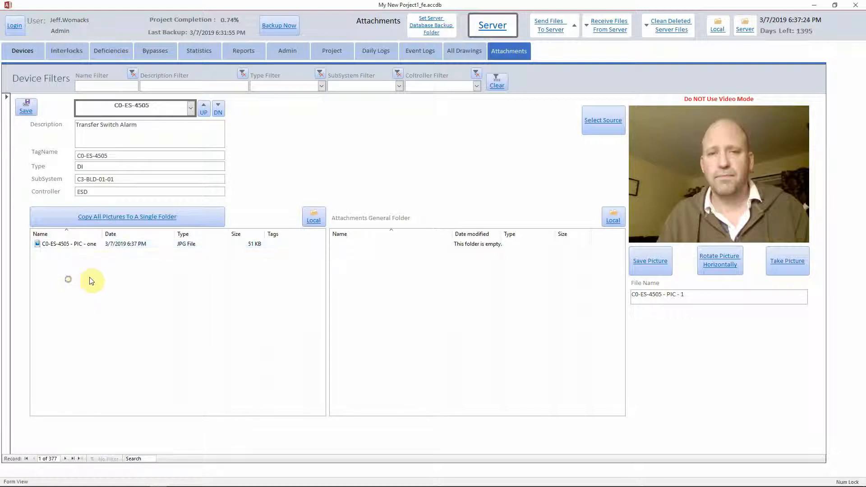
# Take a second camera picture for device C0-ES-4505 and save it under the suggested file name
pyautogui.click(788, 265)
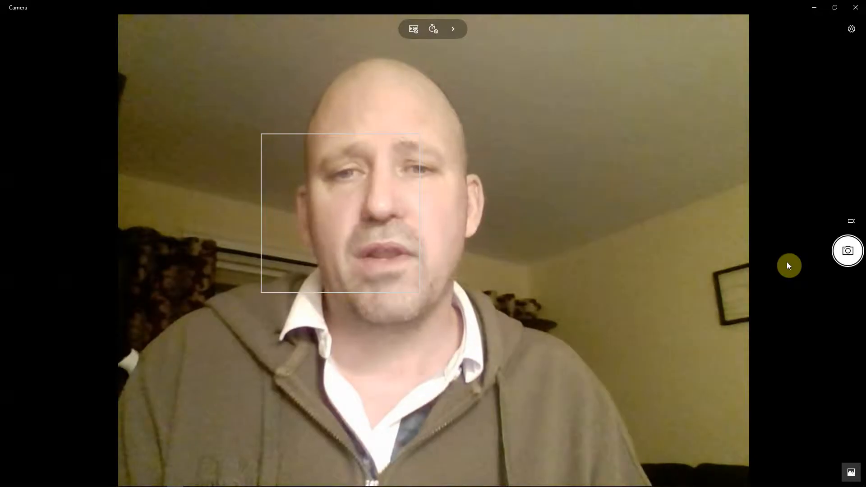
pyautogui.click(848, 251)
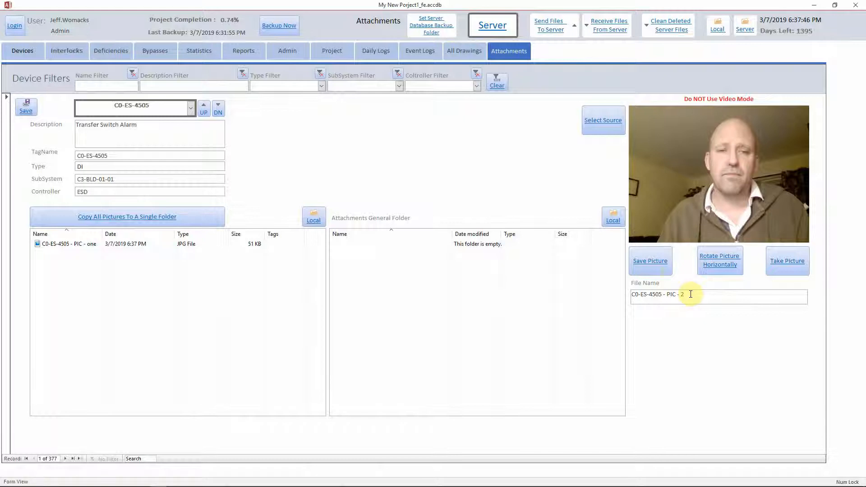
pyautogui.click(653, 263)
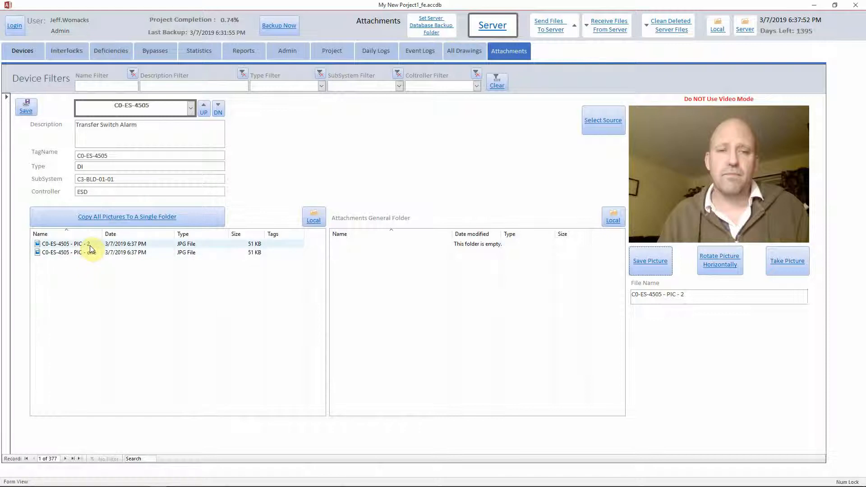
# Rename the C0-ES-4505 - PIC - 2 picture in the device's attachment list as C0-ES-4505 - PIC - 23
pyautogui.rightClick(90, 246)
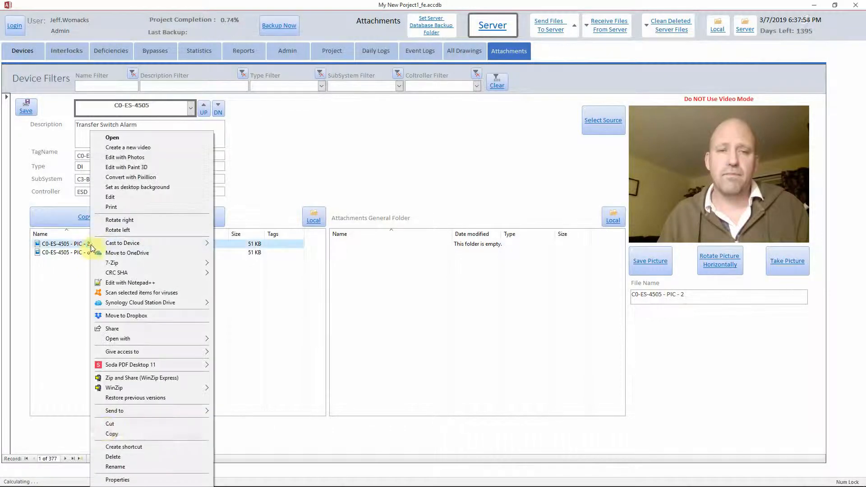
pyautogui.click(113, 467)
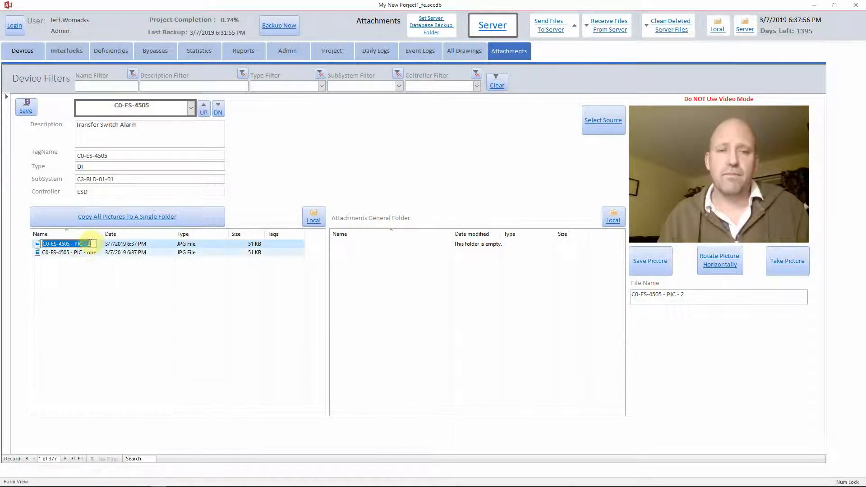
pyautogui.write('3')
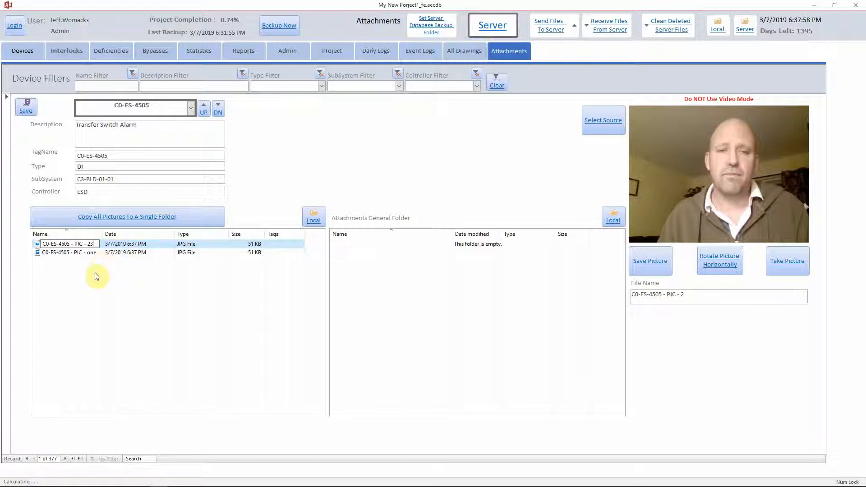
pyautogui.click(95, 276)
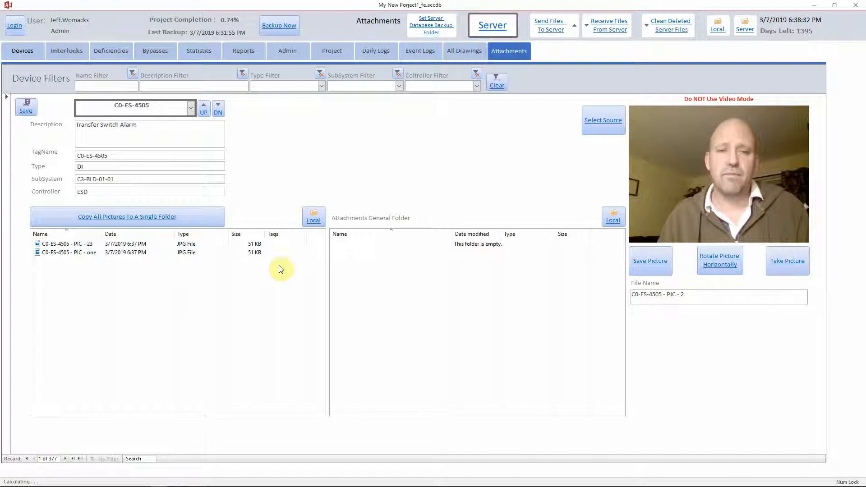
# Take two more camera pictures for the device, saving each to its attachments under the suggested file name
pyautogui.click(777, 262)
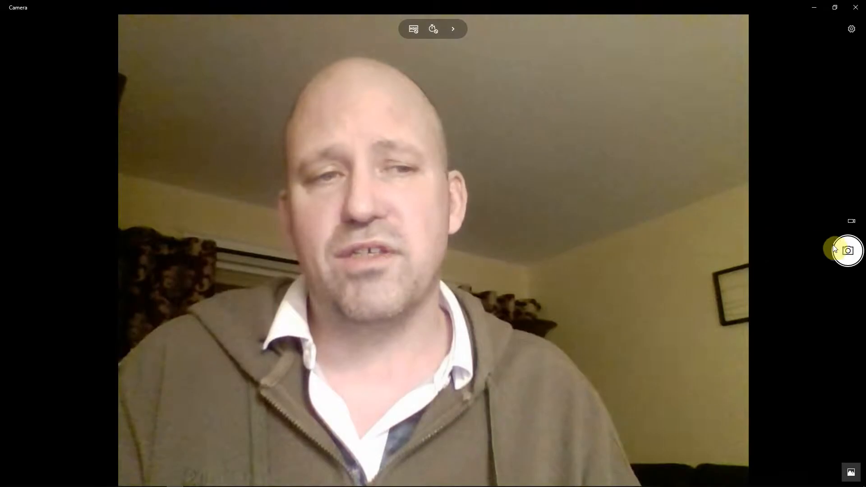
pyautogui.click(834, 250)
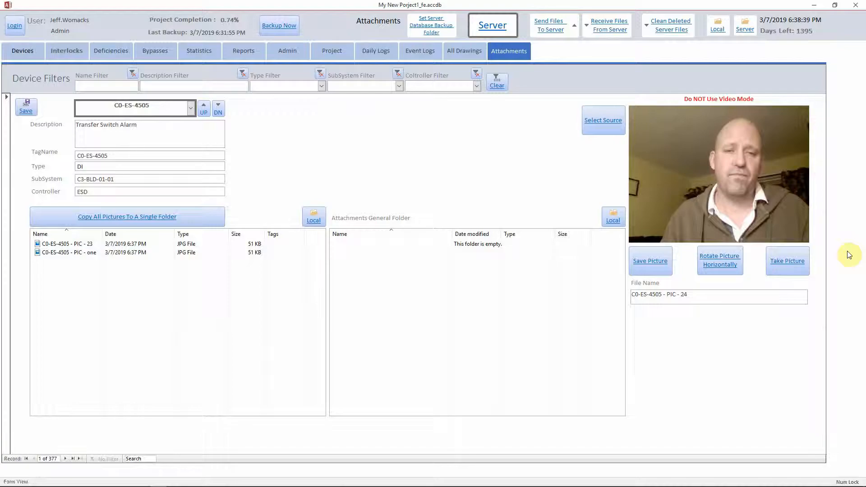
pyautogui.click(651, 266)
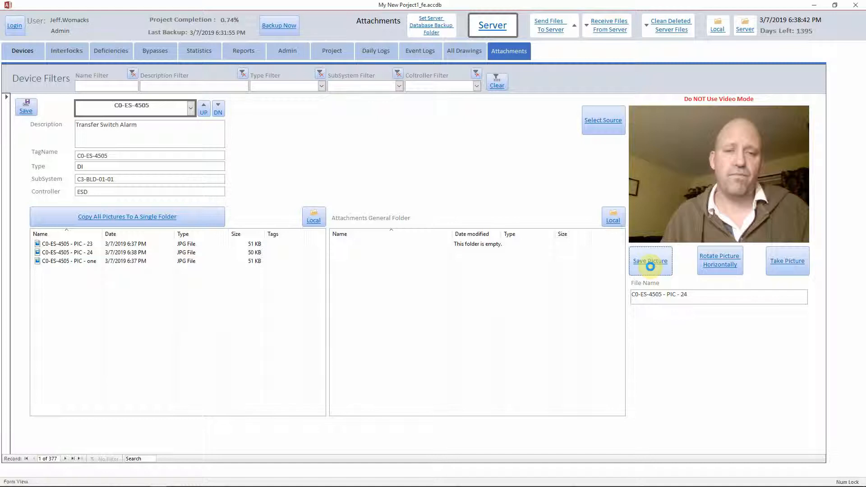
pyautogui.click(790, 262)
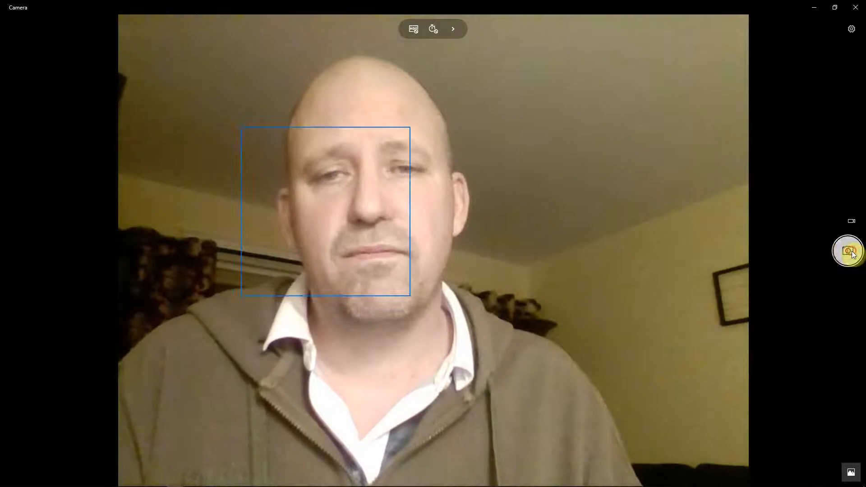
pyautogui.click(848, 251)
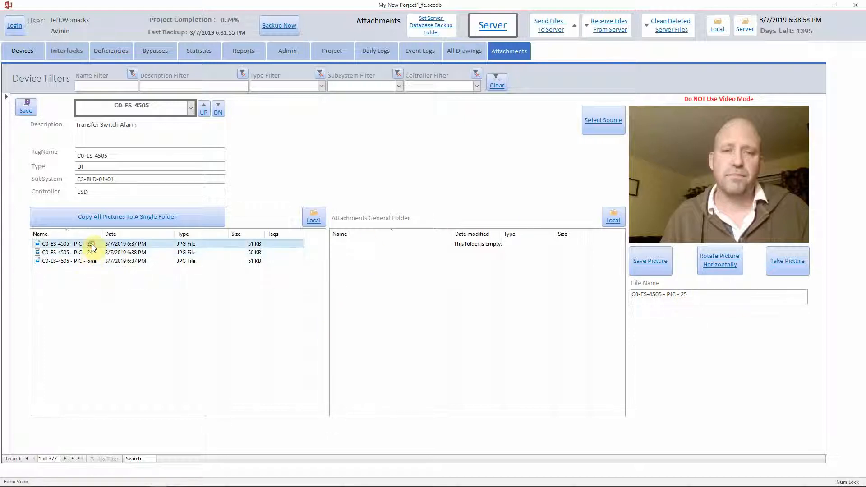
pyautogui.click(642, 261)
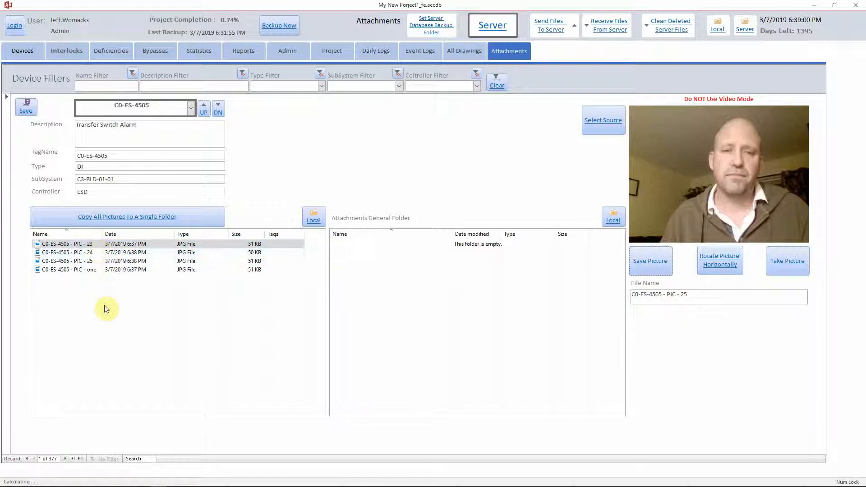
# Delete the pictures ending in PIC - 24 and PIC - 23 from the device's attachment list
pyautogui.click(79, 254)
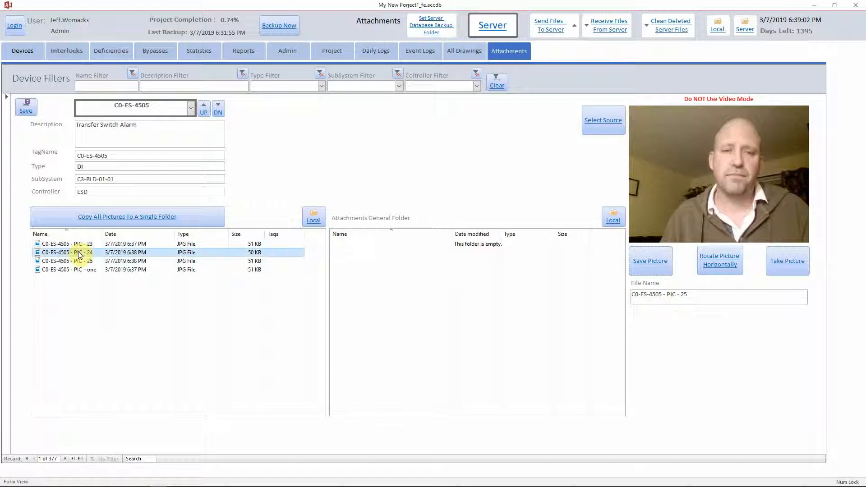
pyautogui.press('Delete')
pyautogui.click(75, 245)
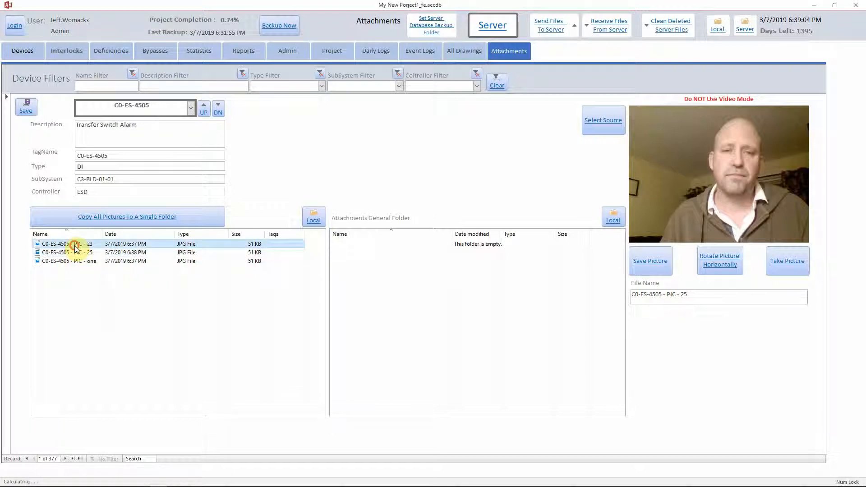
pyautogui.press('Delete')
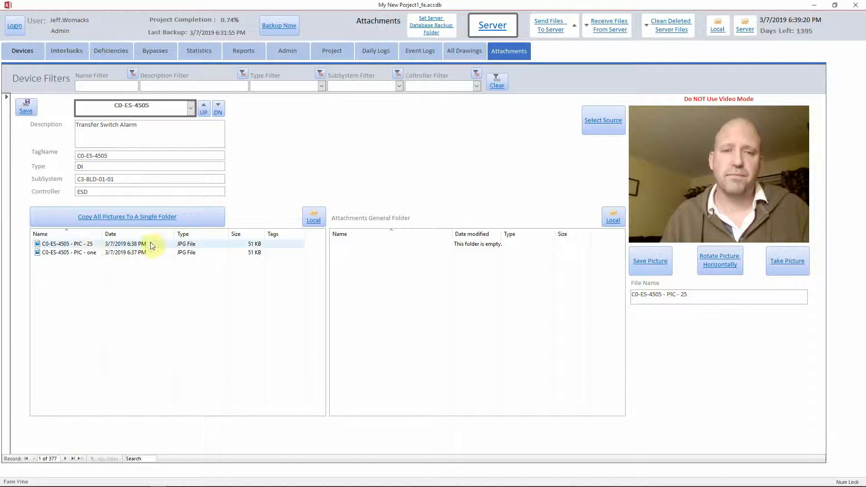
# Take a camera picture for the device and retake it once, leaving both unsaved
pyautogui.click(765, 264)
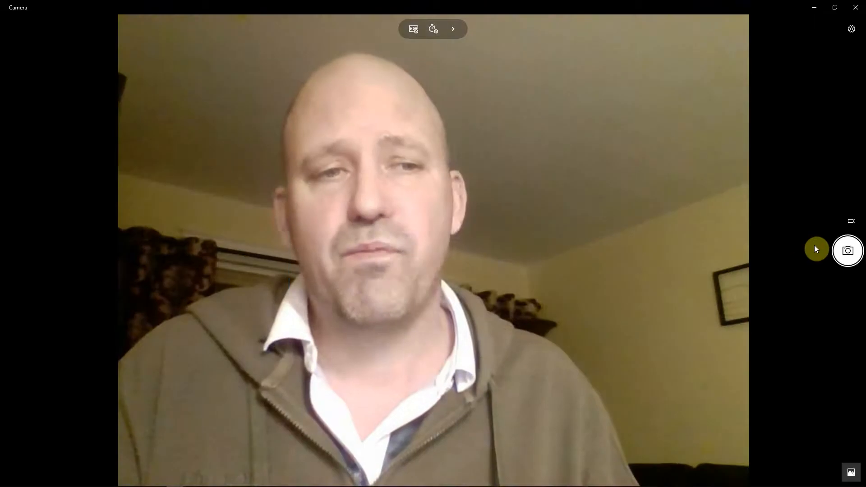
pyautogui.click(847, 251)
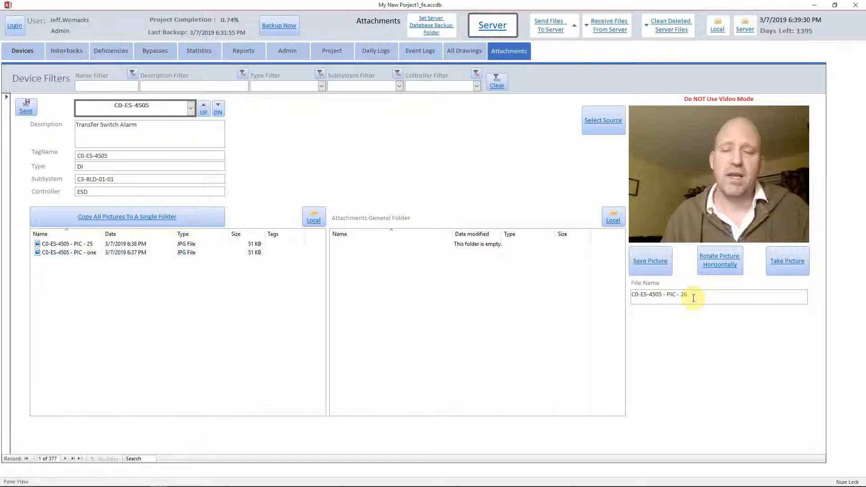
pyautogui.click(791, 271)
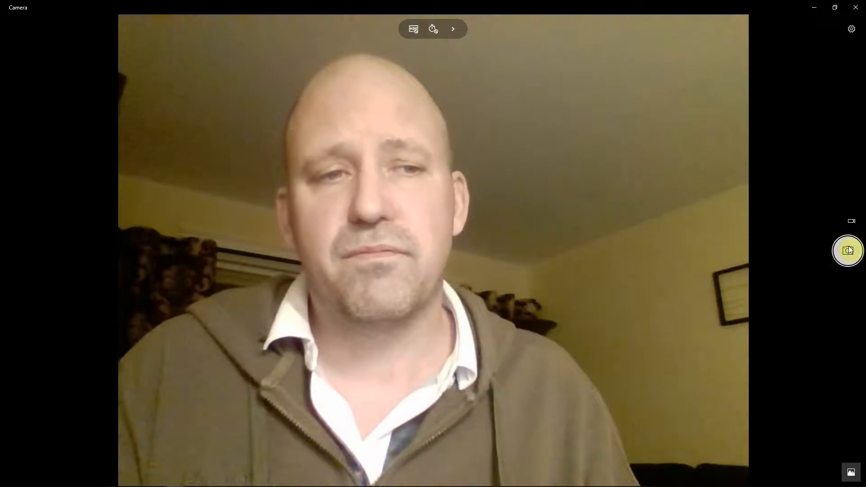
pyautogui.click(849, 251)
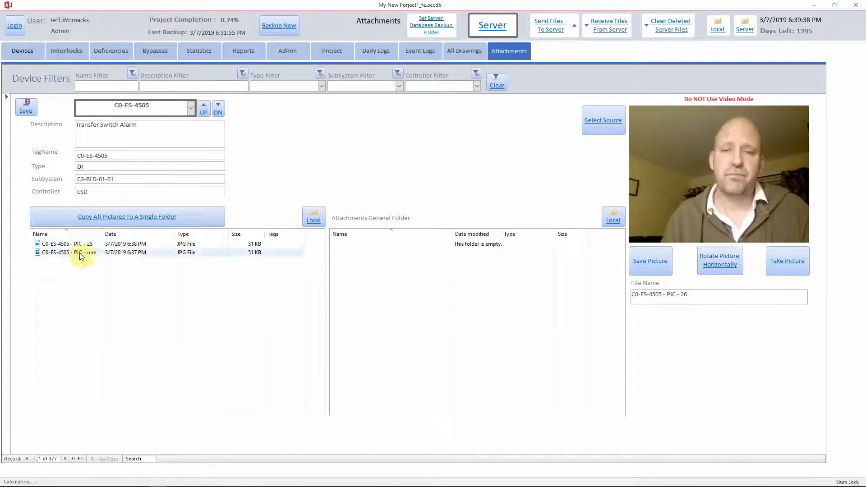
# Rename the C0-ES-4505 - PIC - 25 picture in the device's attachment list as C0-ES-4505 - PIC - two
pyautogui.click(83, 244)
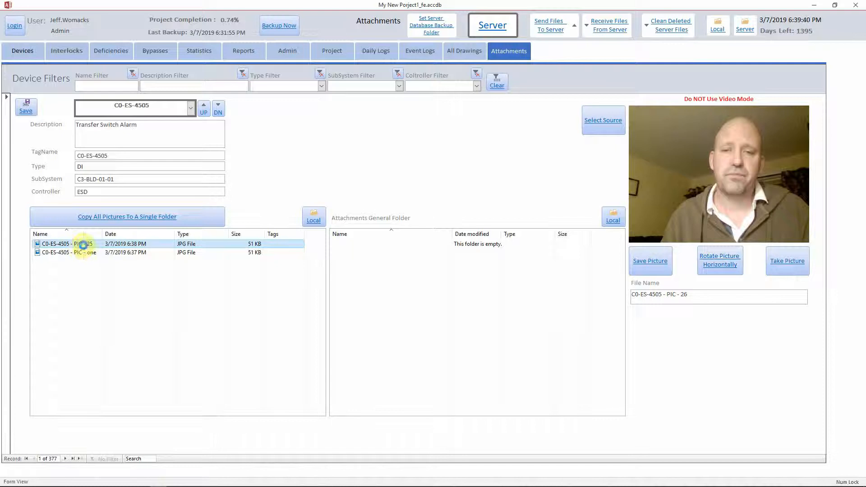
pyautogui.rightClick(83, 244)
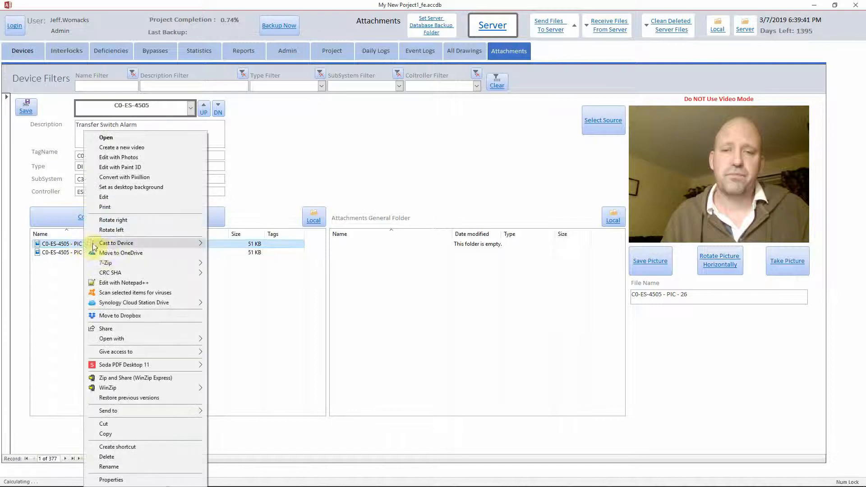
pyautogui.click(111, 467)
pyautogui.click(93, 244)
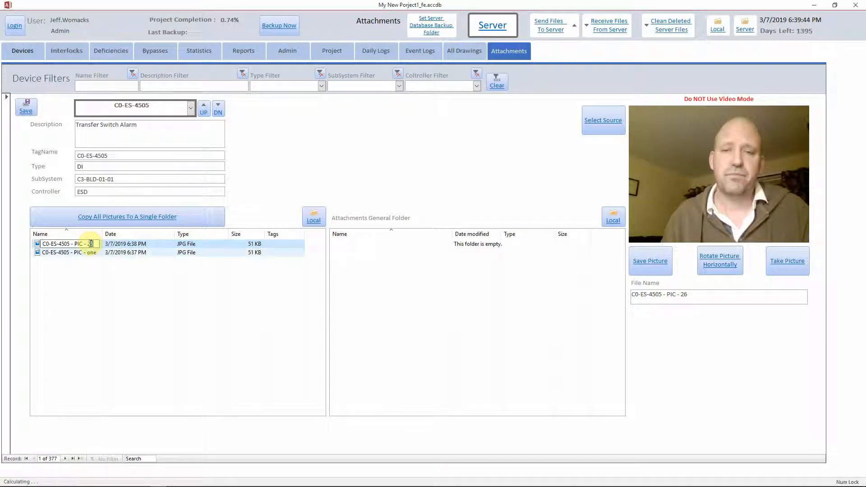
pyautogui.doubleClick(90, 244)
pyautogui.click(69, 264)
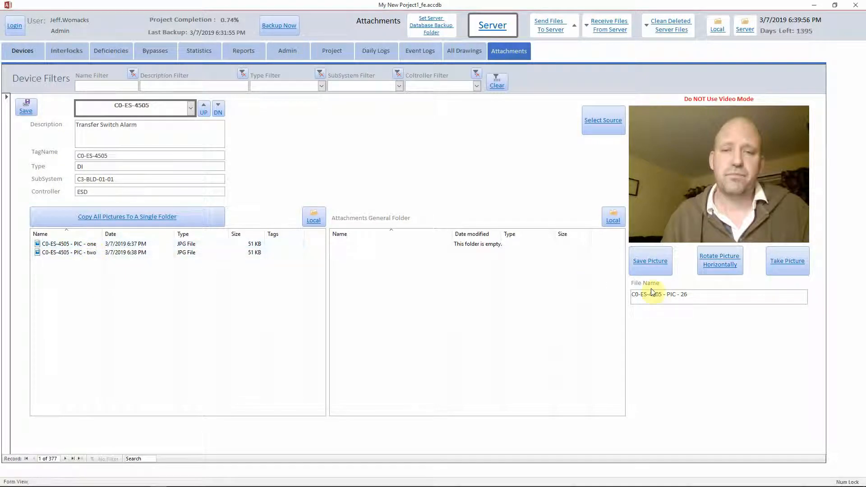
# Take another camera picture for the device and save it as C0-ES-4505 - PIC - 3
pyautogui.click(800, 265)
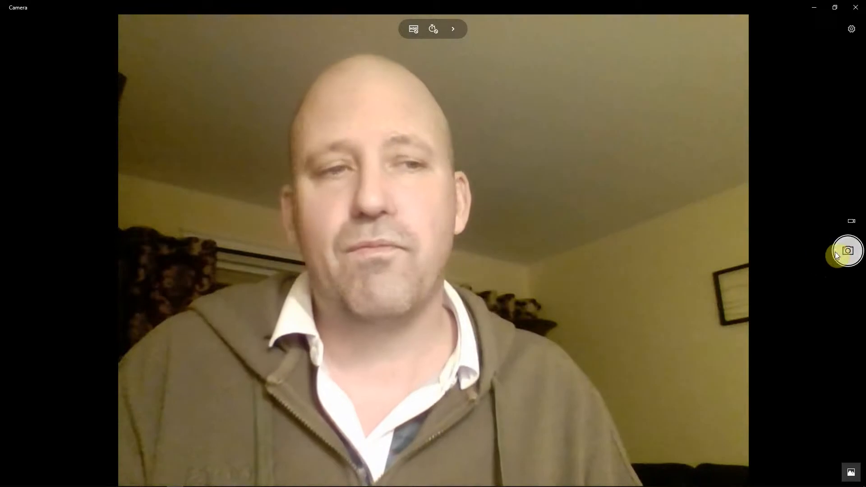
pyautogui.click(836, 254)
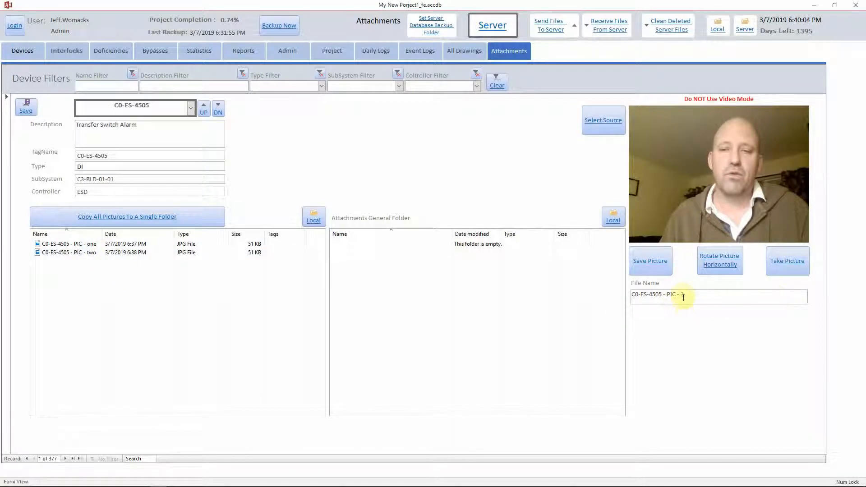
pyautogui.click(647, 267)
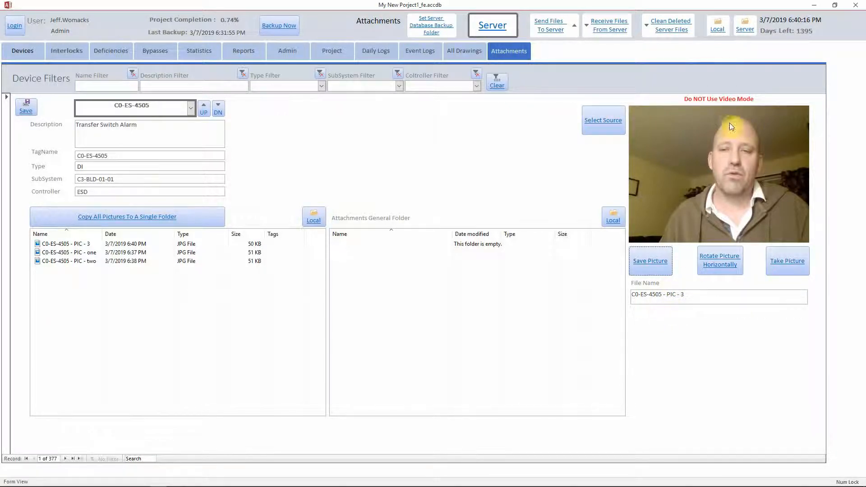
# Flip the captured picture horizontally back and forth, ending with the mirrored orientation
pyautogui.click(718, 261)
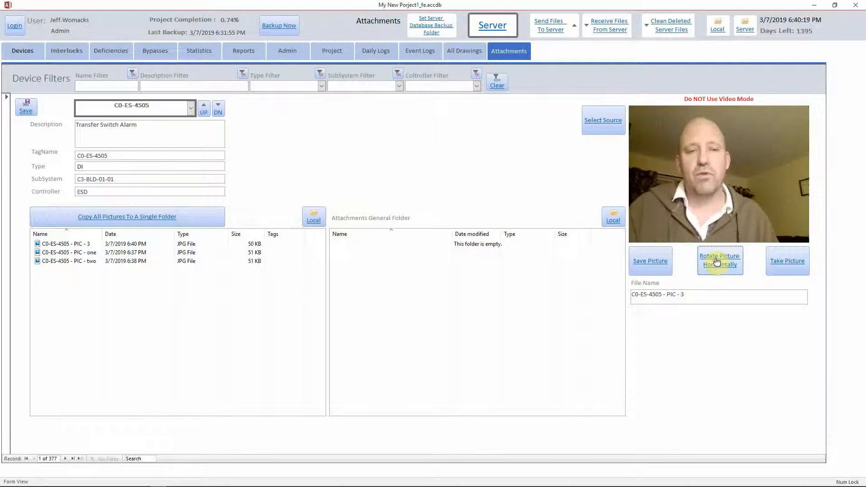
pyautogui.click(718, 261)
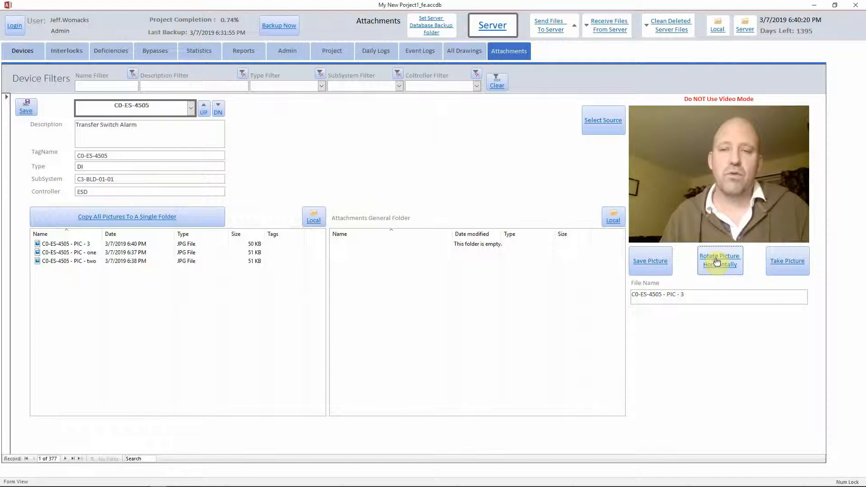
pyautogui.click(717, 261)
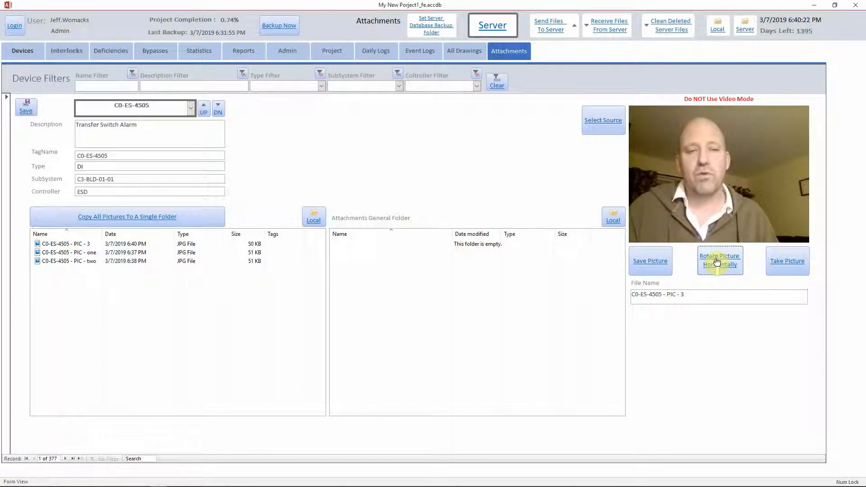
pyautogui.click(717, 262)
pyautogui.click(718, 262)
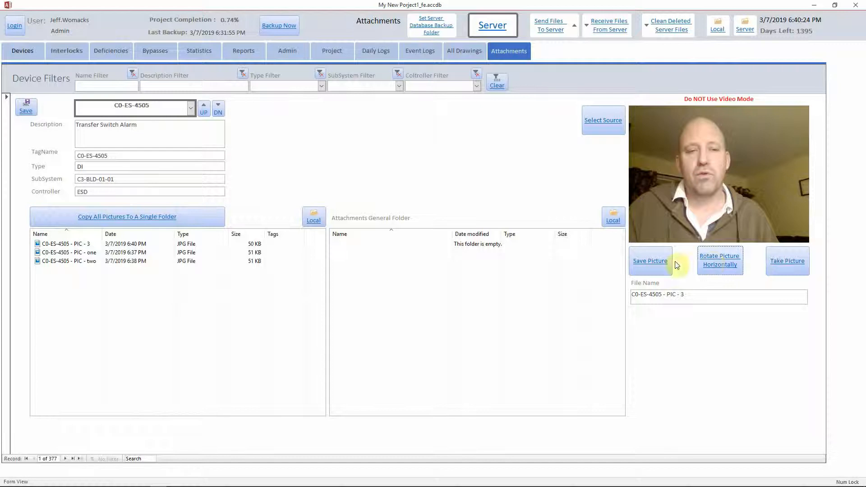
# Save the mirrored picture over C0-ES-4505 - PIC - 3, declining a different name, and open the saved file to check its orientation
pyautogui.click(648, 262)
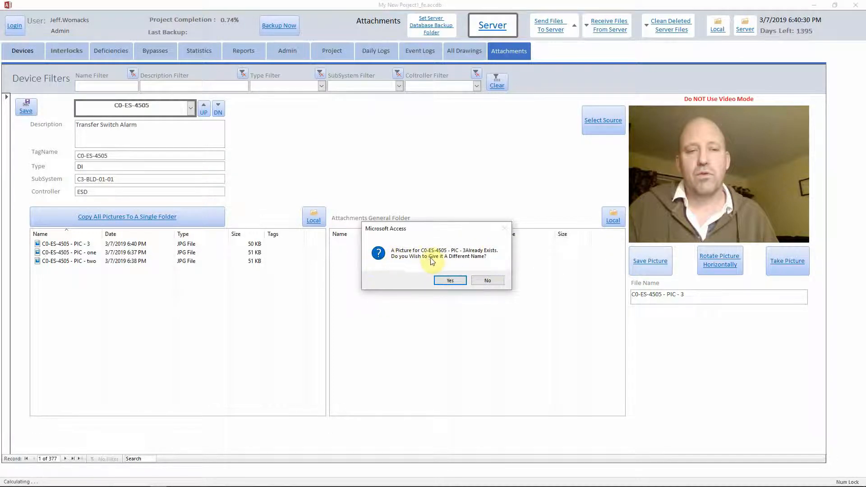
pyautogui.click(487, 282)
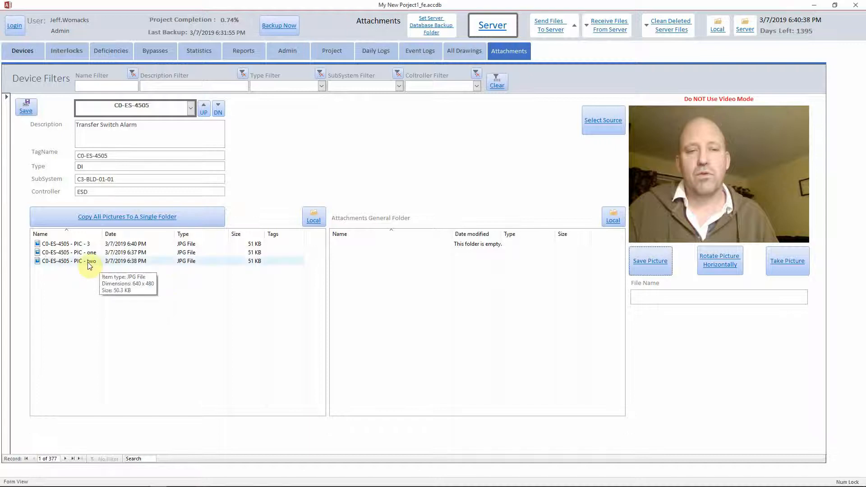
pyautogui.doubleClick(89, 245)
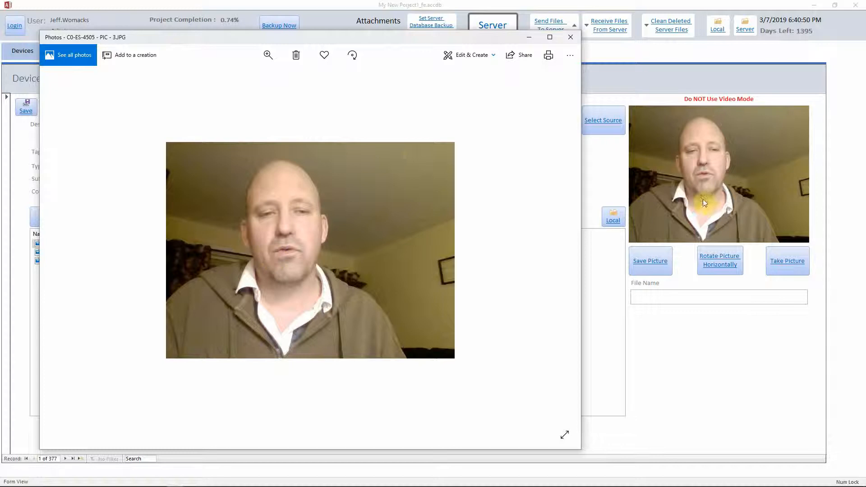
pyautogui.click(573, 40)
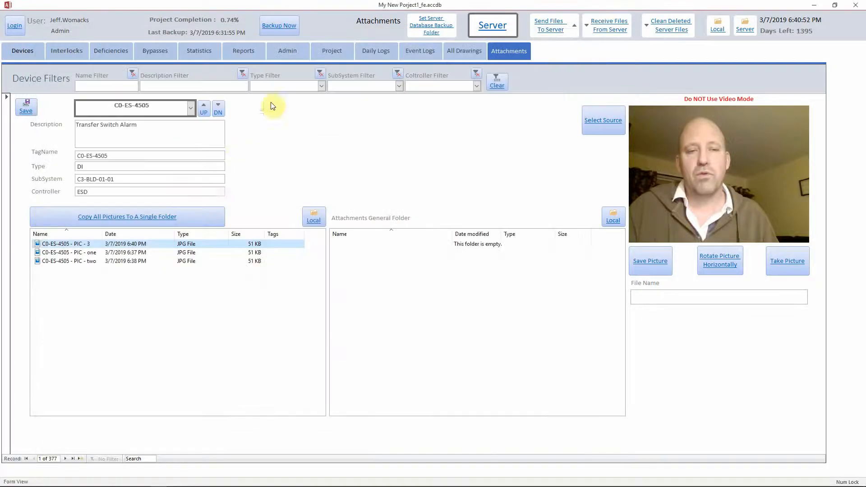
# Review the available image sources without selecting one, and open and close the camera without capturing a picture
pyautogui.click(605, 127)
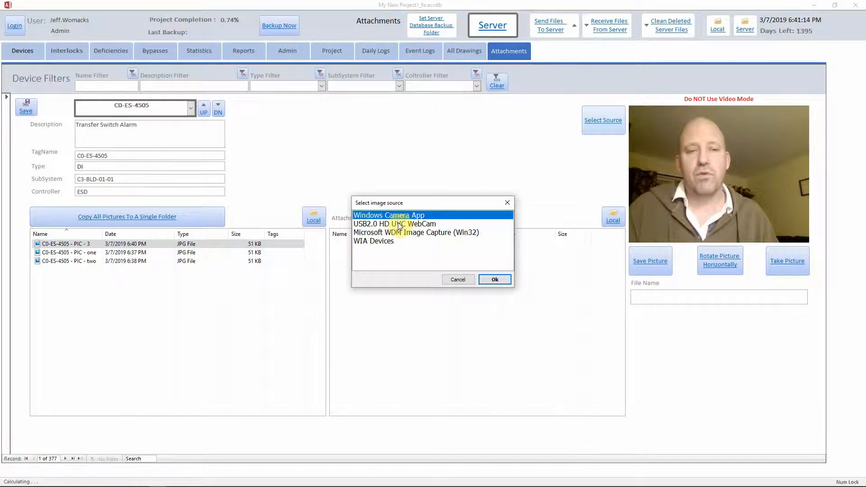
pyautogui.click(455, 280)
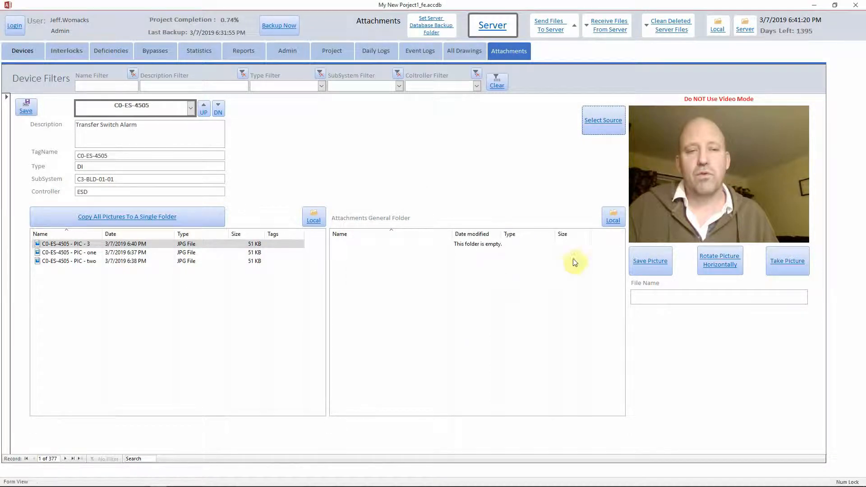
pyautogui.click(778, 262)
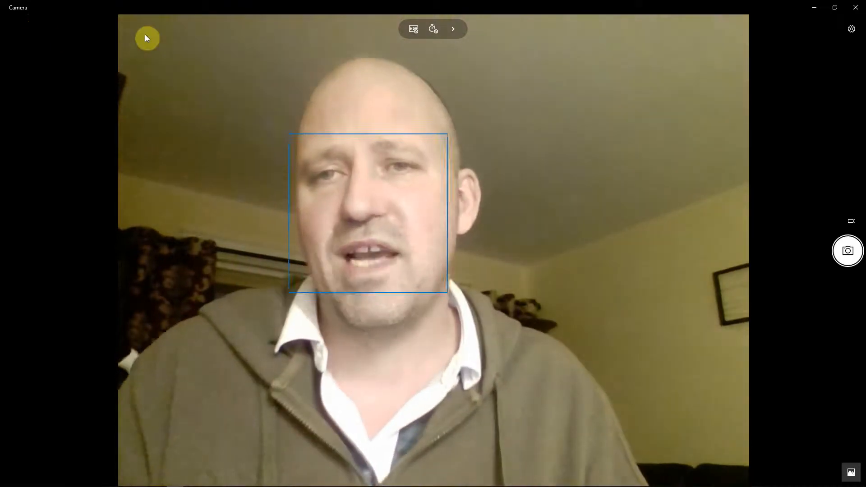
pyautogui.click(856, 7)
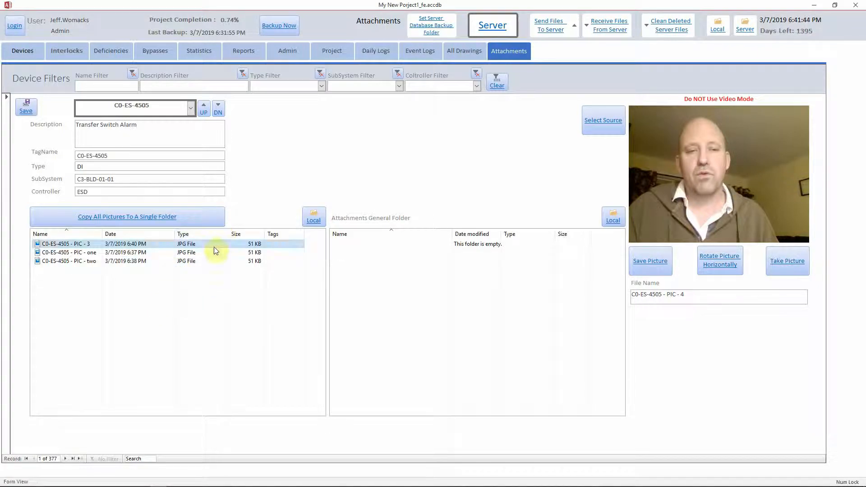
# Switch to device C0-JT-4580 and take a new camera picture for it
pyautogui.click(188, 109)
pyautogui.click(143, 248)
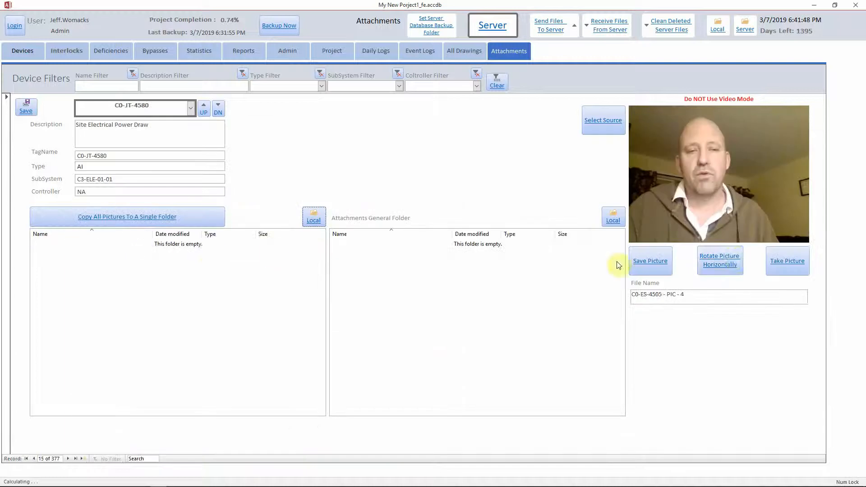
pyautogui.click(785, 264)
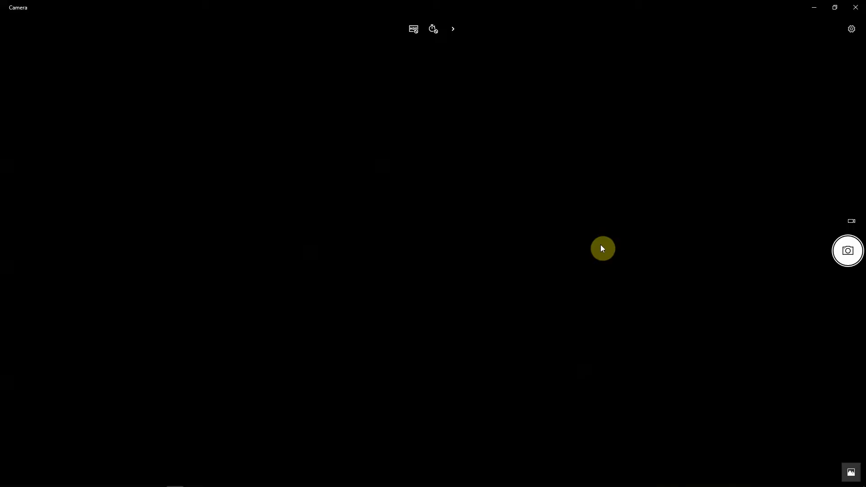
pyautogui.click(848, 251)
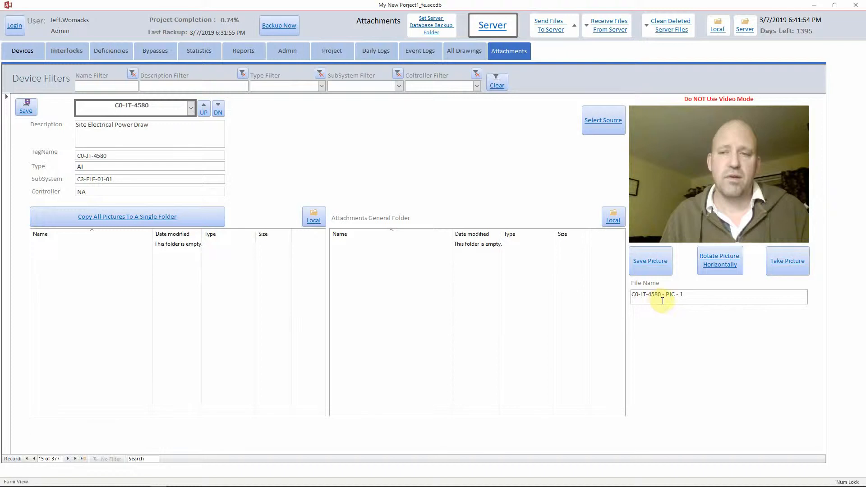
# Change the device to C0-XS-4516 and on to C3_XS_7073, and save the captured picture to that last device's attachments
pyautogui.click(190, 109)
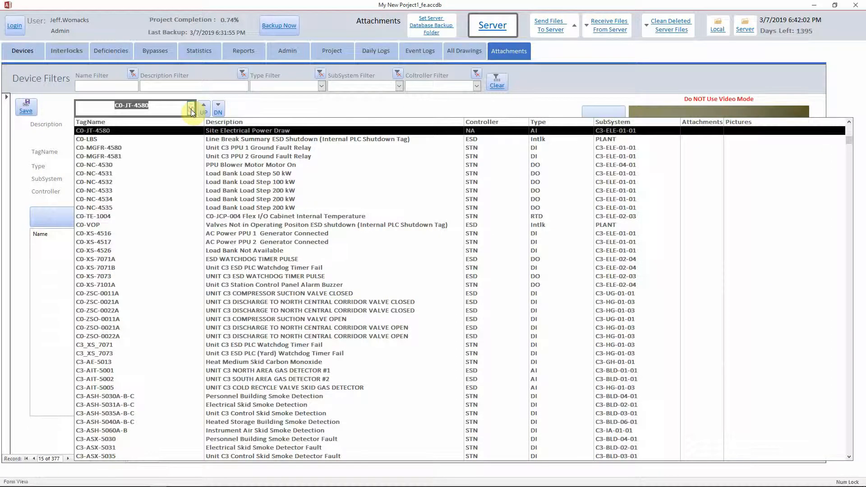
pyautogui.click(161, 237)
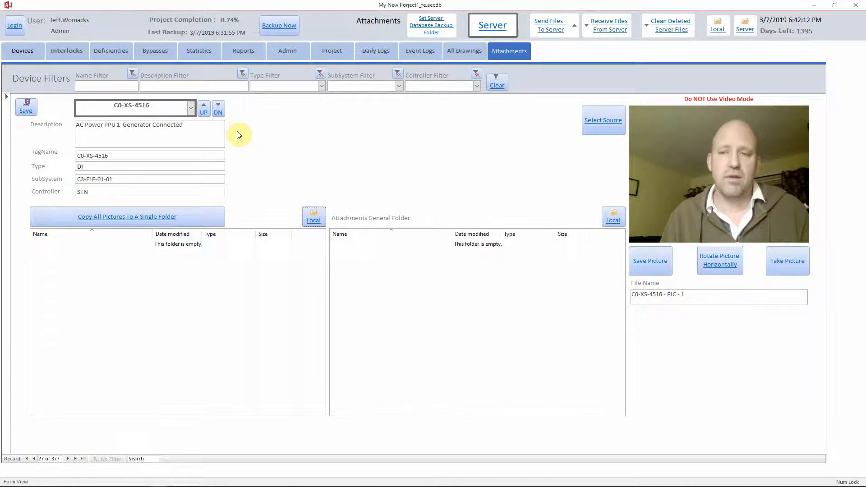
pyautogui.click(191, 107)
pyautogui.click(139, 251)
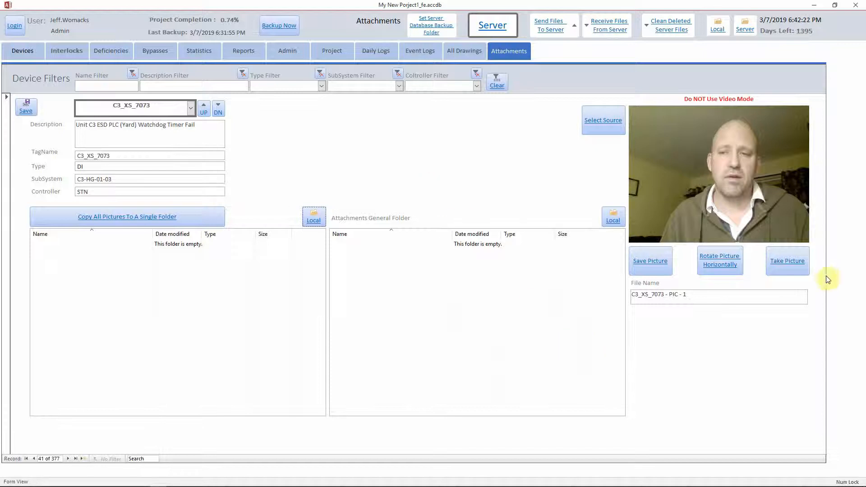
pyautogui.click(657, 262)
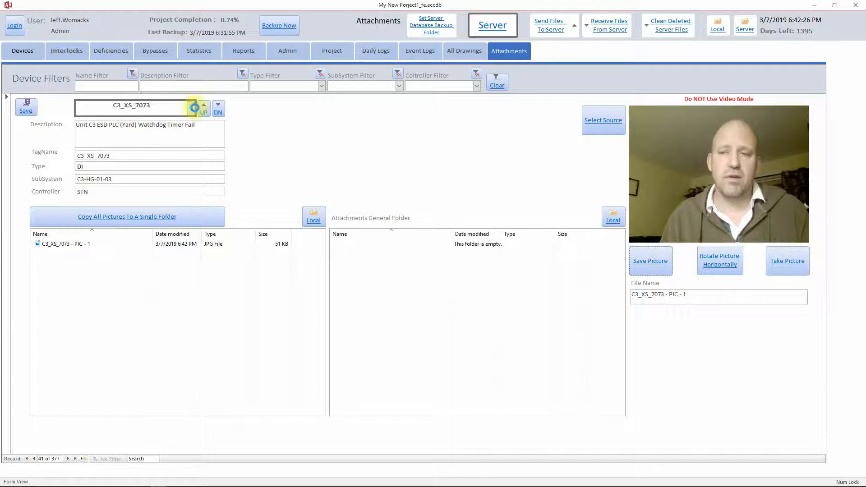
# Switch to device C3-BS0-4201, take a new camera picture and save it to the device's attachments
pyautogui.click(180, 103)
pyautogui.click(191, 107)
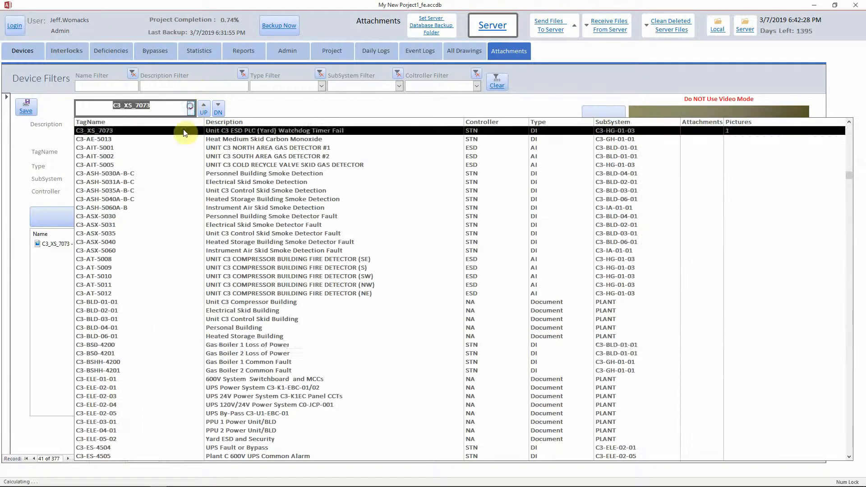
pyautogui.click(146, 353)
pyautogui.click(788, 268)
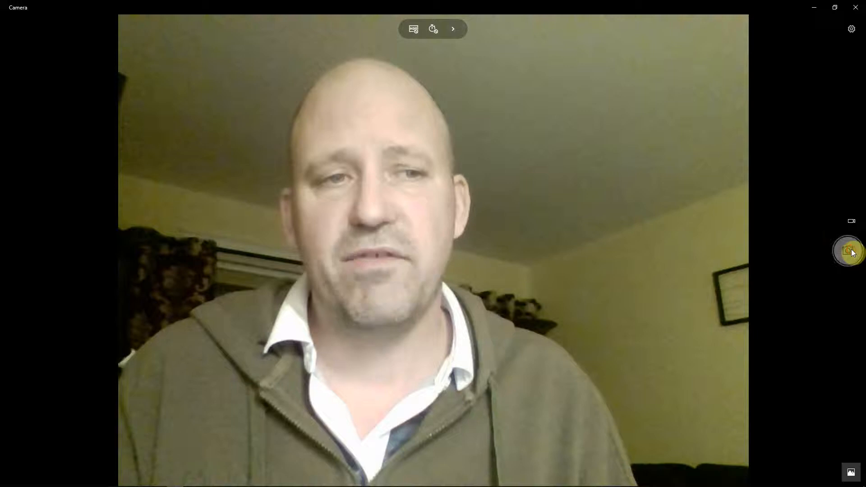
pyautogui.click(850, 249)
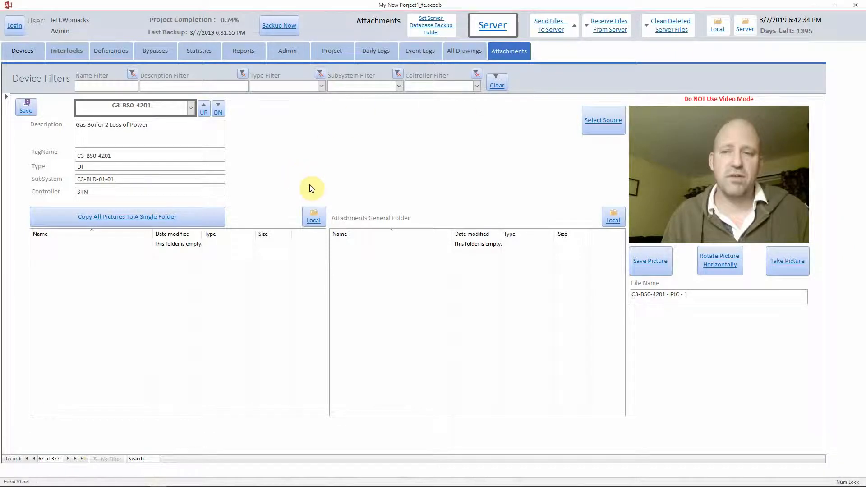
pyautogui.click(641, 266)
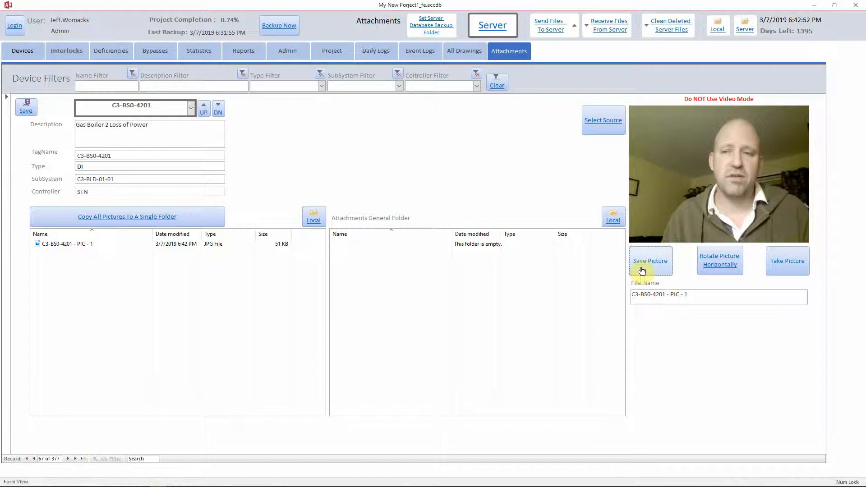
pyautogui.click(555, 31)
pyautogui.click(619, 31)
# Copy all device pictures into a single new folder named All Pictures, created inside the LittleFoot 1.00 DEMO folder
pyautogui.click(119, 219)
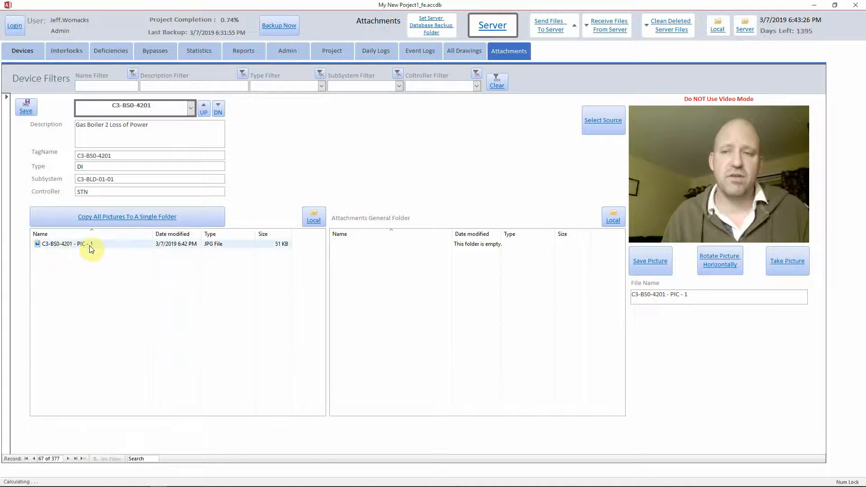
pyautogui.click(136, 218)
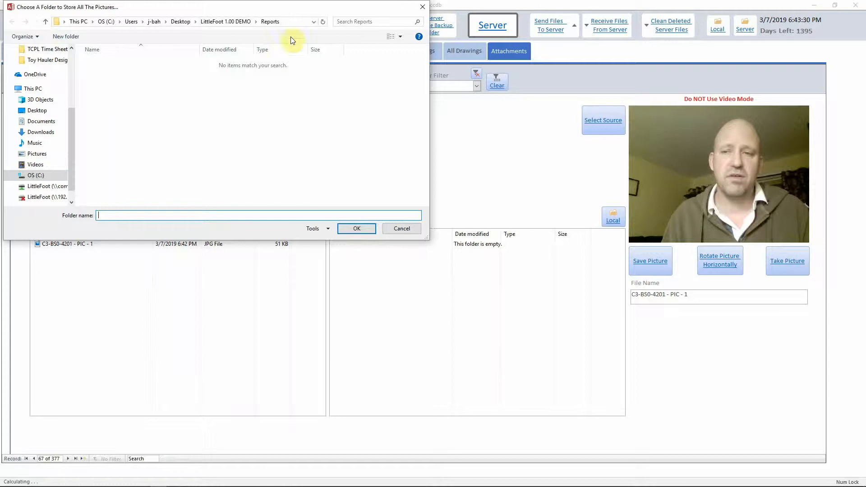
pyautogui.click(226, 22)
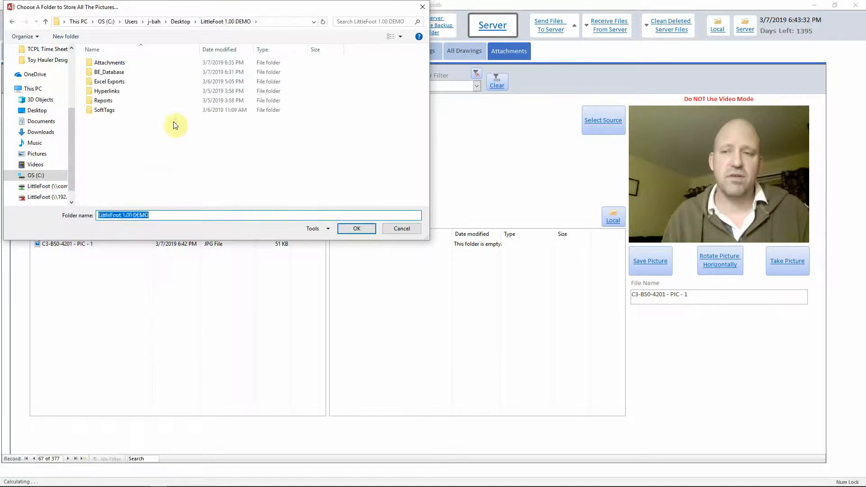
pyautogui.rightClick(99, 131)
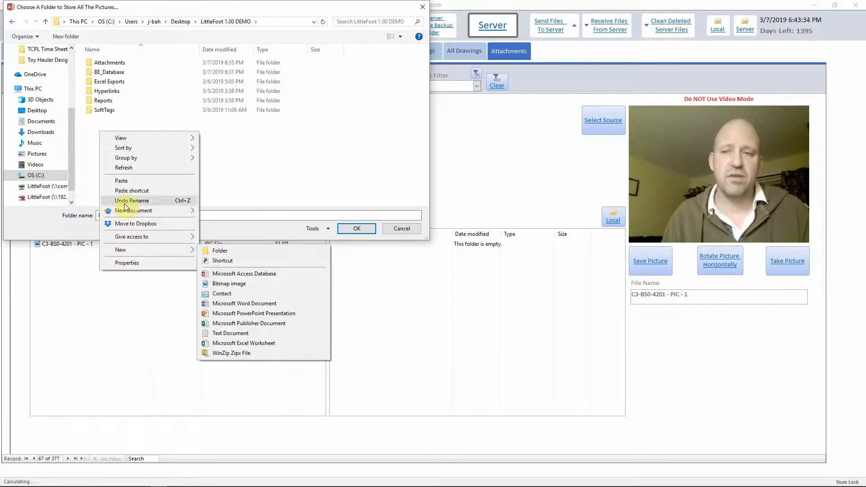
pyautogui.click(220, 250)
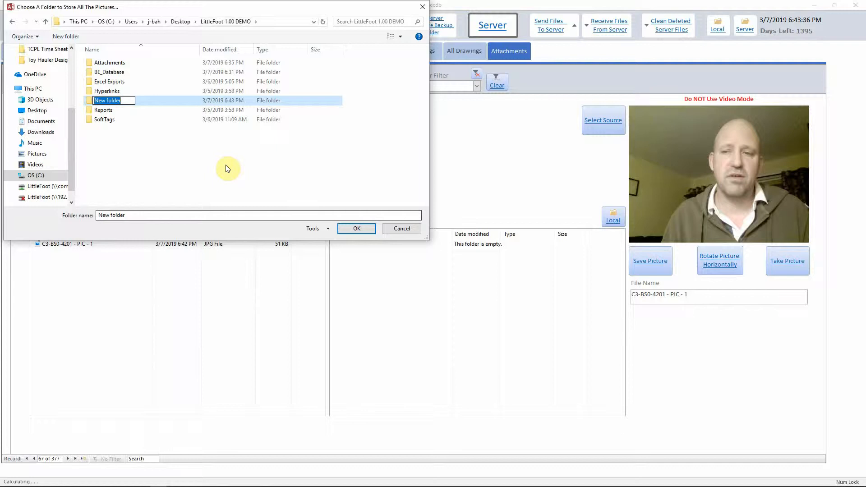
pyautogui.write('All')
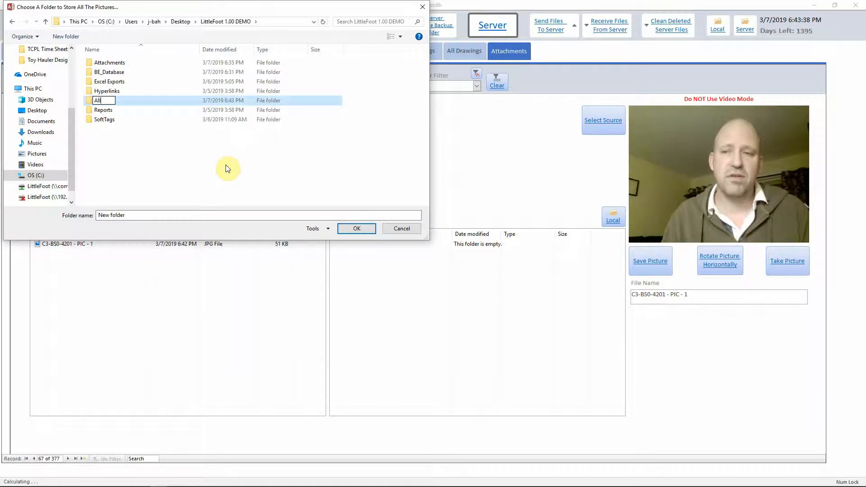
pyautogui.write(' Pictures')
pyautogui.press('Return')
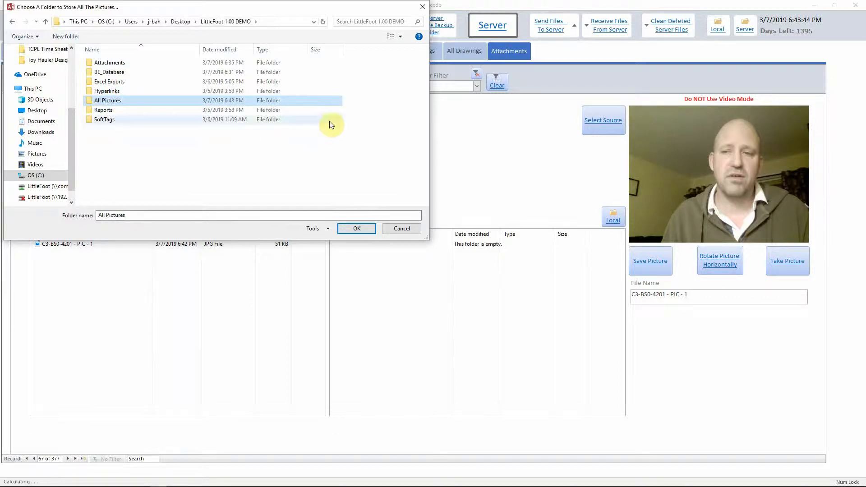
pyautogui.click(356, 229)
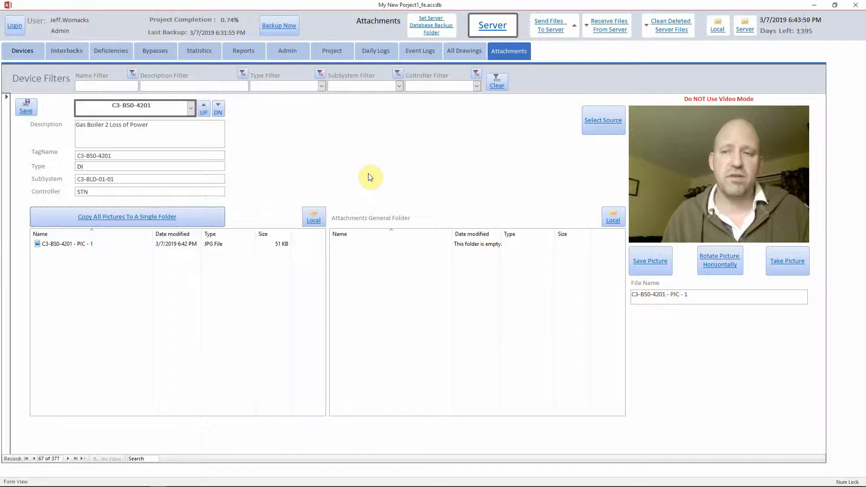
# Open the local LittleFoot 1.00 DEMO project folder and look inside its All Pictures folder
pyautogui.click(312, 216)
pyautogui.click(686, 86)
pyautogui.click(715, 29)
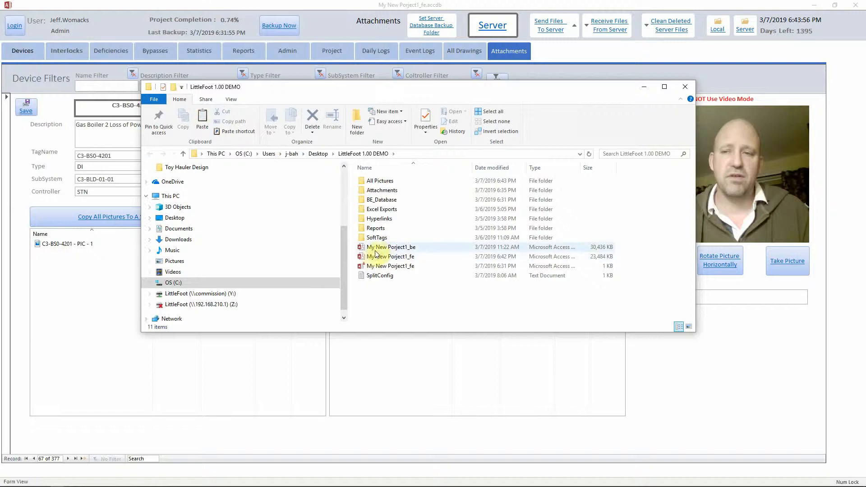
pyautogui.doubleClick(382, 182)
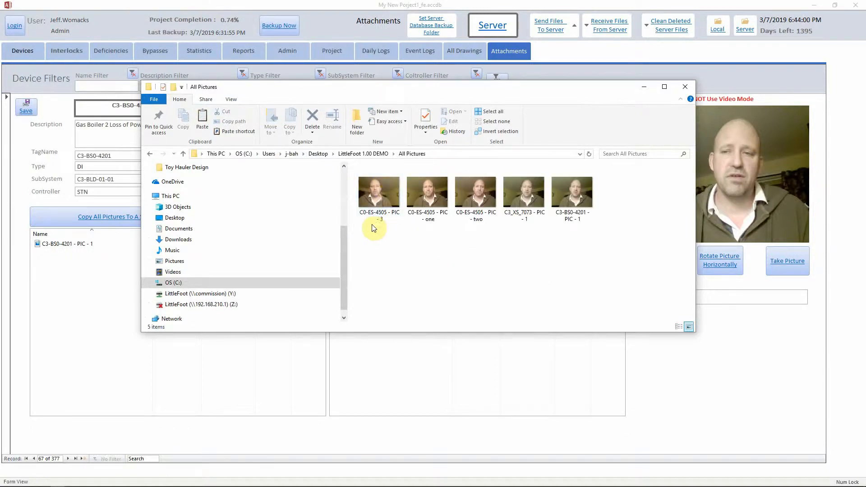
# Show the All Pictures folder in Details view, widen the Name column to read the full file names, and close the folder window
pyautogui.rightClick(623, 206)
pyautogui.moveTo(646, 218)
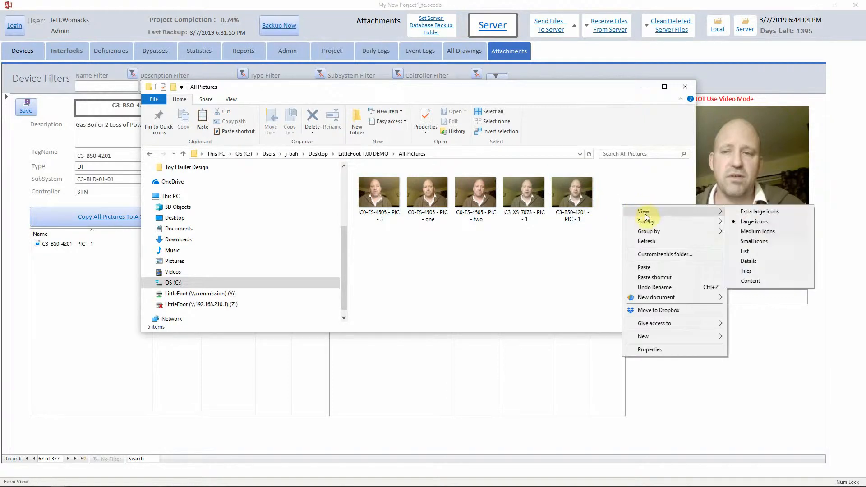
pyautogui.click(750, 262)
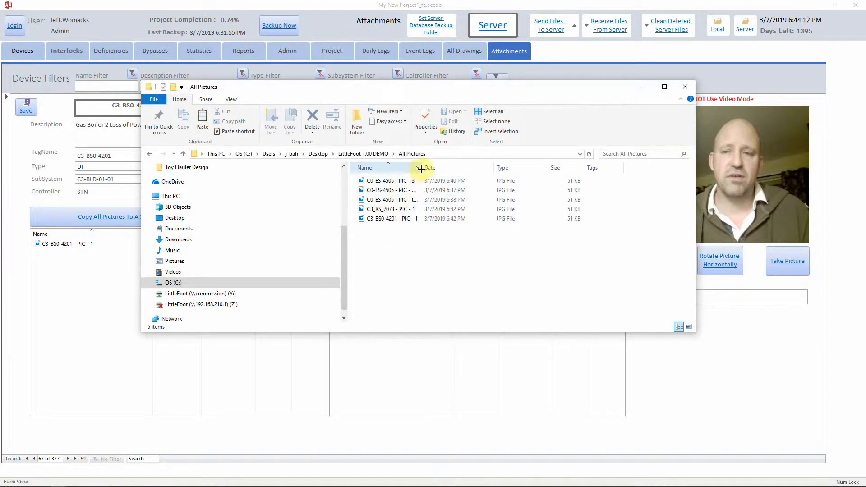
pyautogui.moveTo(423, 165); pyautogui.dragTo(500, 166)
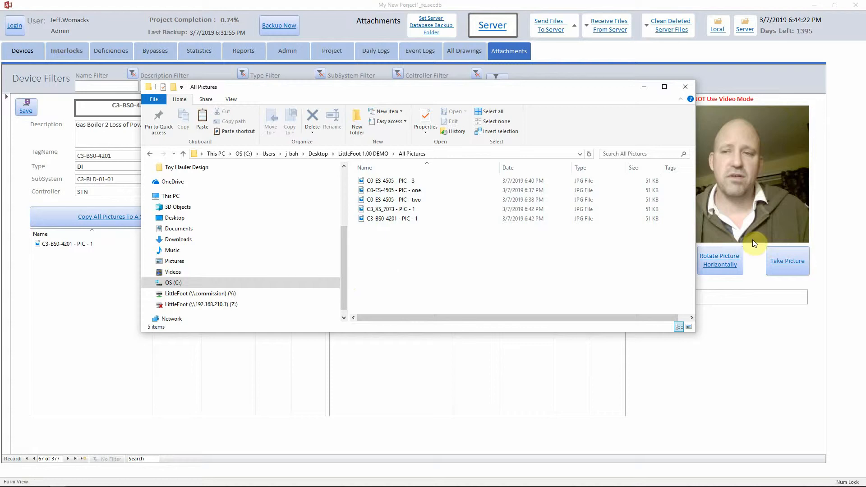
pyautogui.click(686, 85)
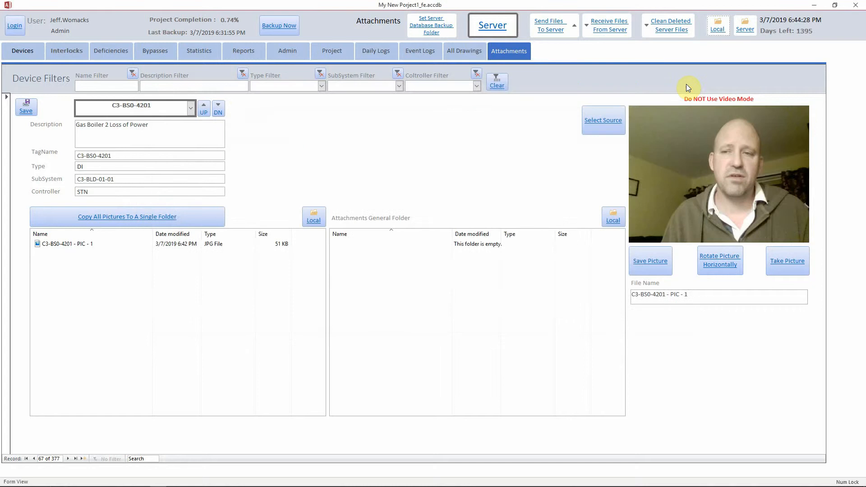